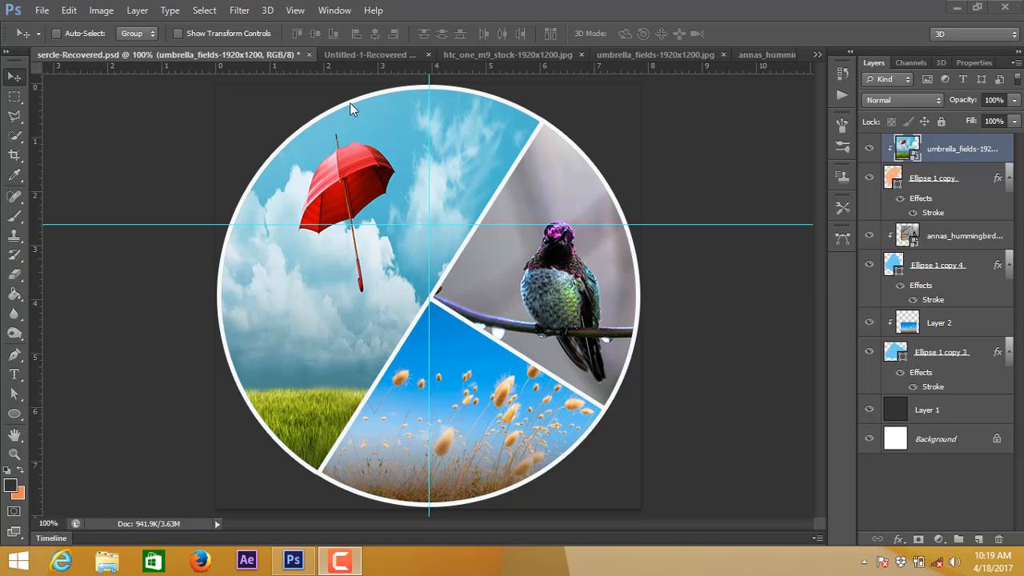
Duplicate the background layer of the untitled document and place vertical and horizontal guides through the canvas centre
{"action": "left_click", "coordinate": [361, 53]}
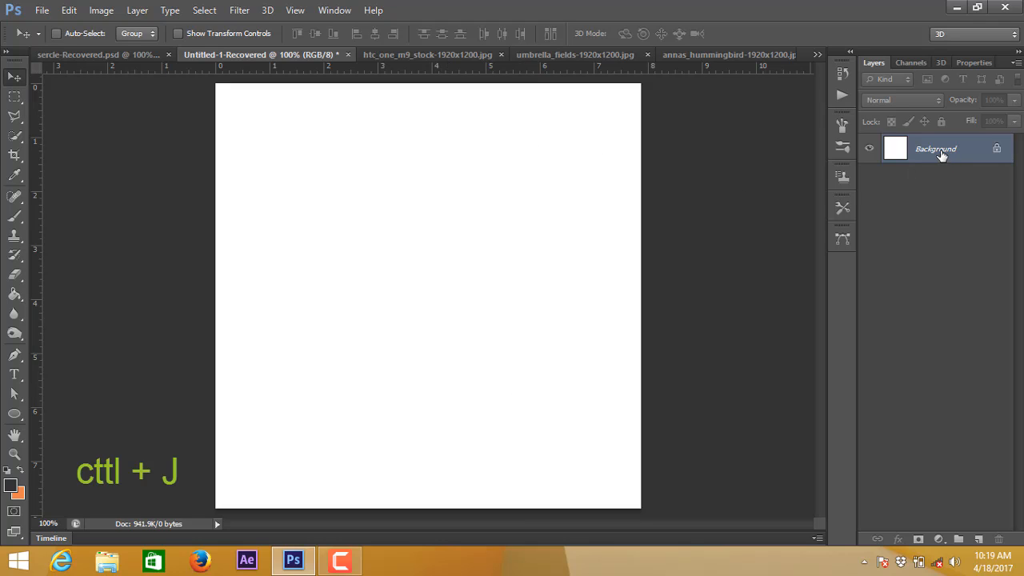
{"action": "key", "text": "ctrl+j"}
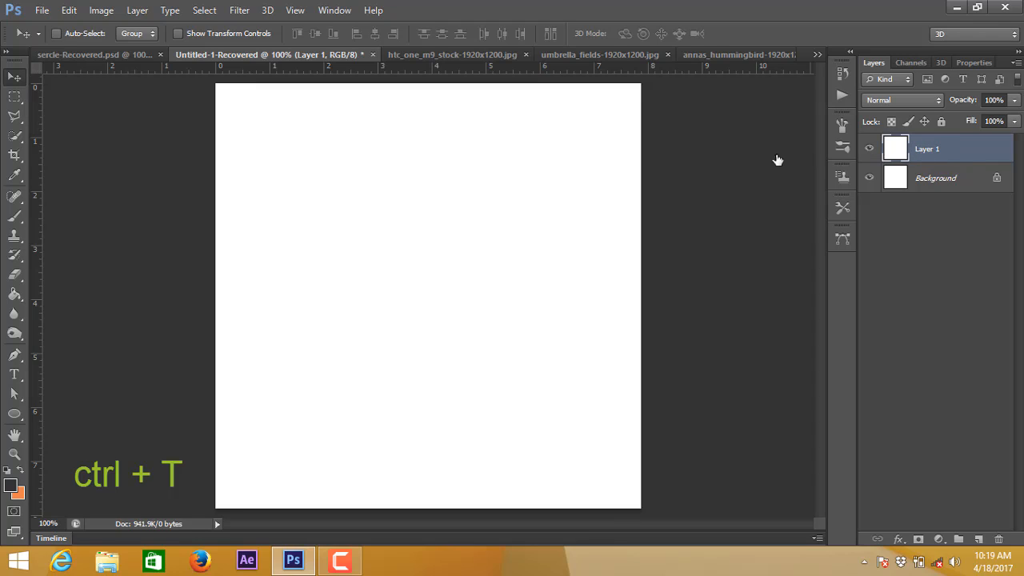
{"action": "key", "text": "ctrl+t"}
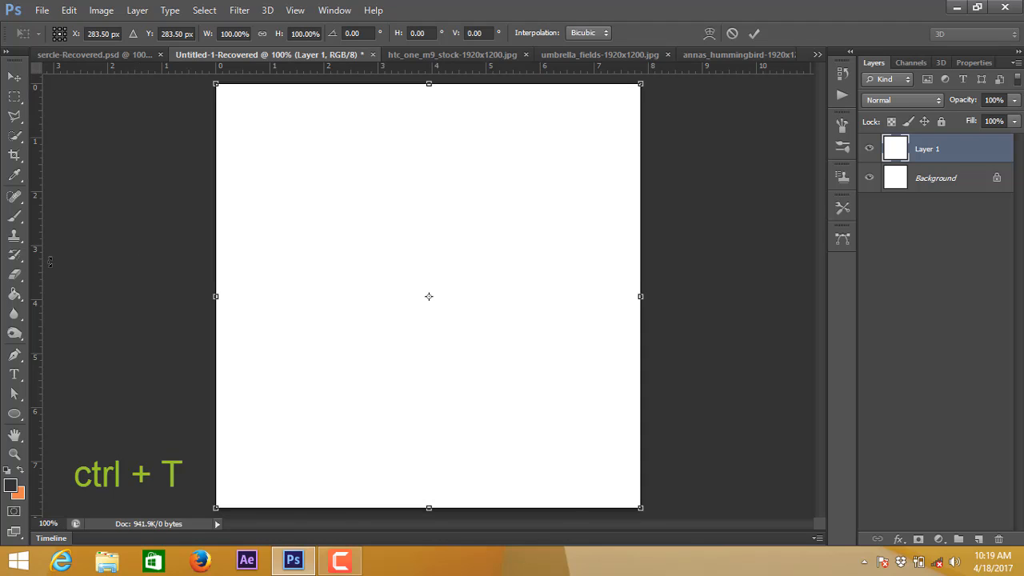
{"action": "left_click_drag", "start_coordinate": [40, 264], "coordinate": [429, 260]}
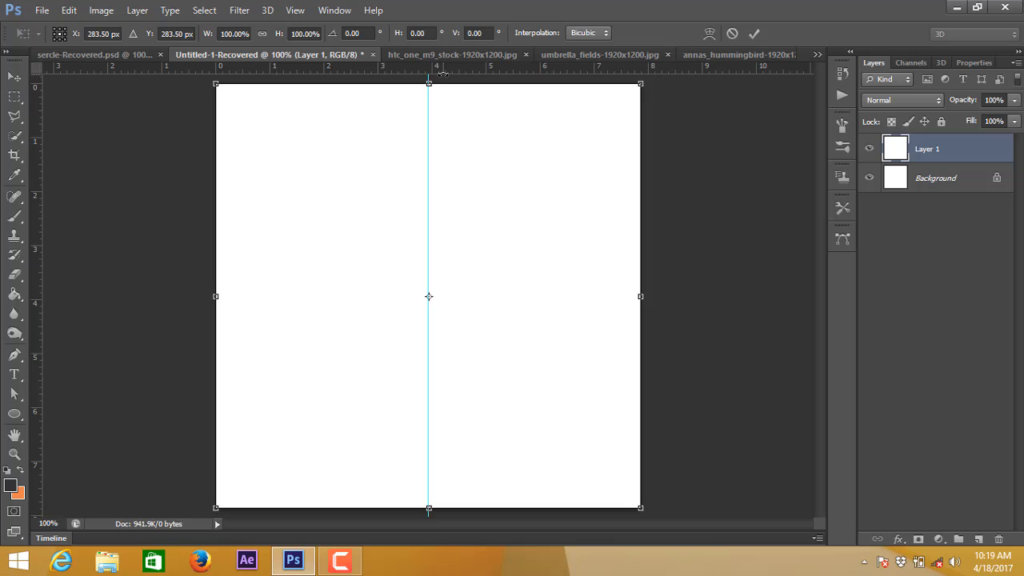
{"action": "left_click_drag", "start_coordinate": [443, 70], "coordinate": [461, 297]}
{"action": "left_click", "coordinate": [414, 279]}
{"action": "left_click", "coordinate": [414, 278]}
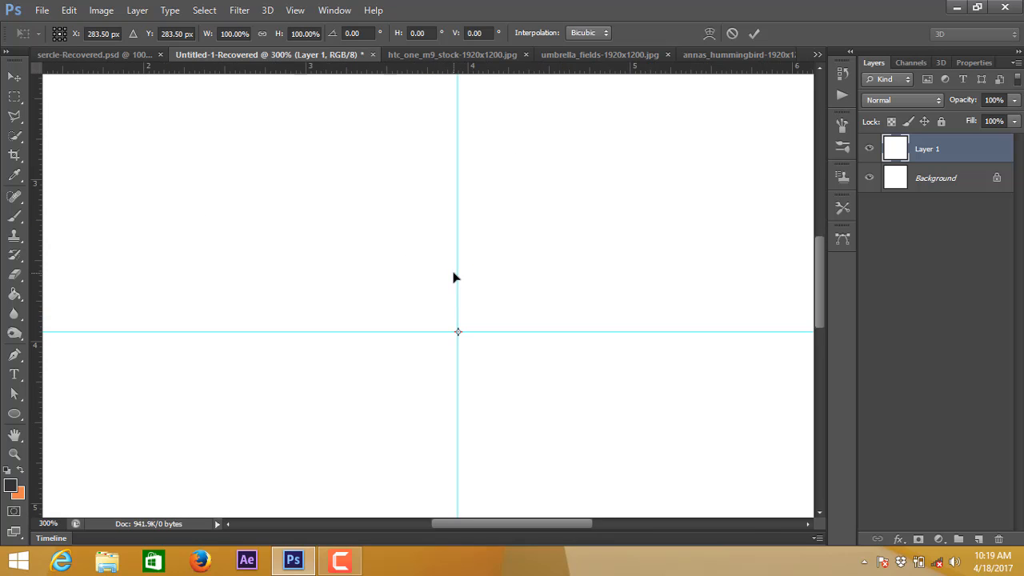
{"action": "left_click", "coordinate": [14, 77]}
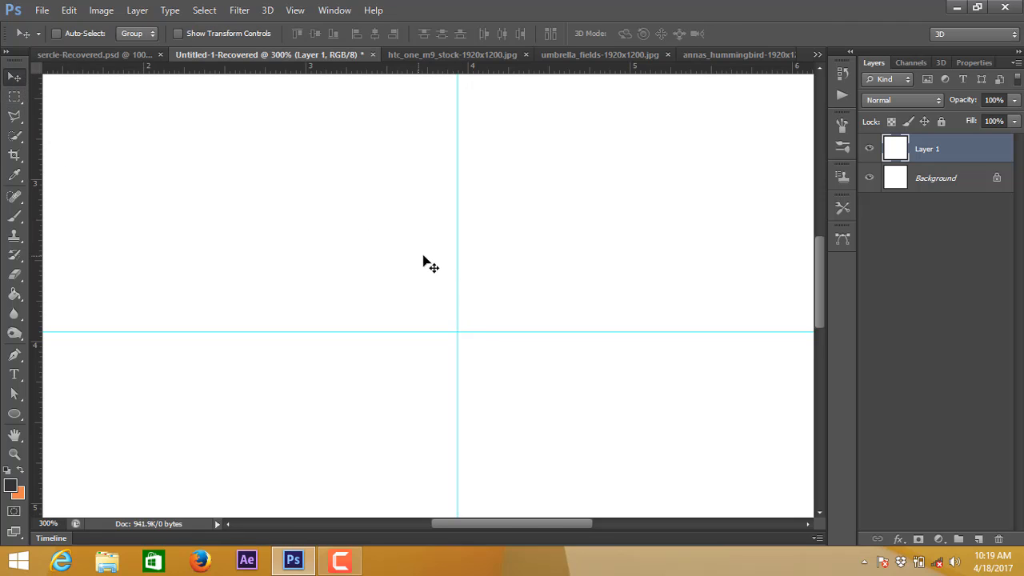
Draw a dark circle of about 525 px with the Ellipse tool, centred on the guide intersection
{"action": "left_click", "coordinate": [470, 245], "text": "alt"}
{"action": "left_click", "coordinate": [470, 246], "text": "alt"}
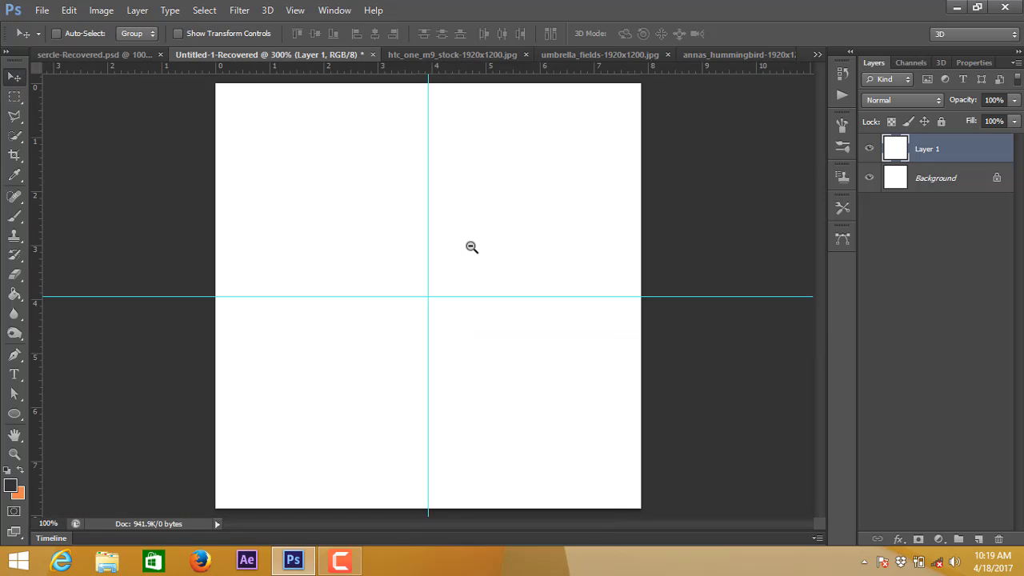
{"action": "left_click", "coordinate": [470, 246], "text": "alt"}
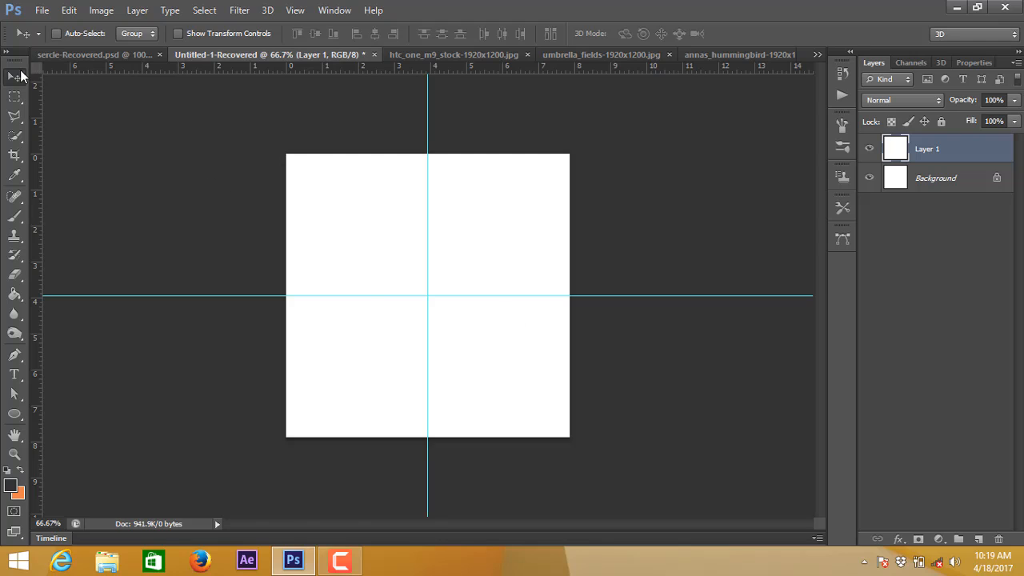
{"action": "left_click", "coordinate": [14, 413]}
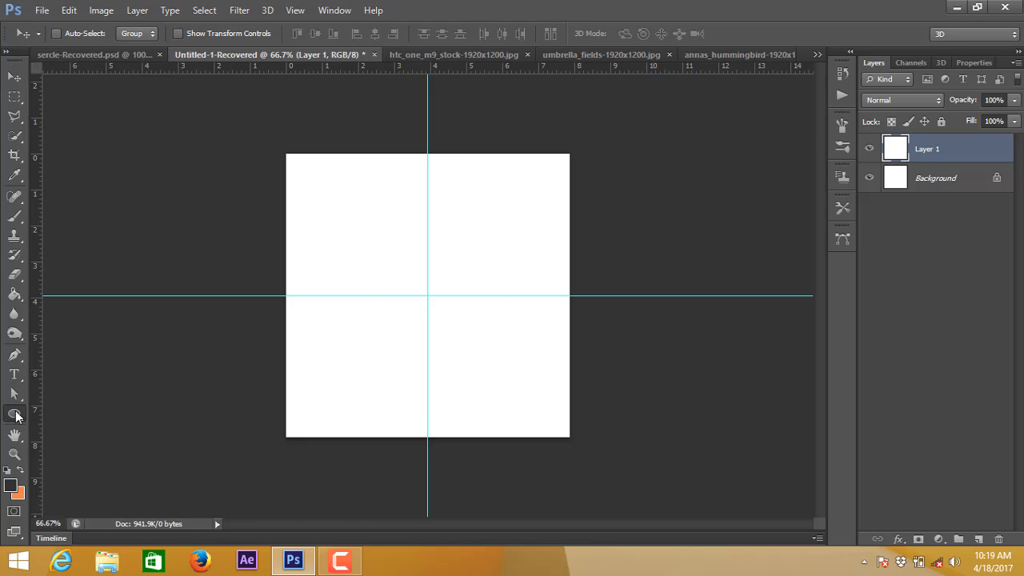
{"action": "left_click", "coordinate": [74, 442]}
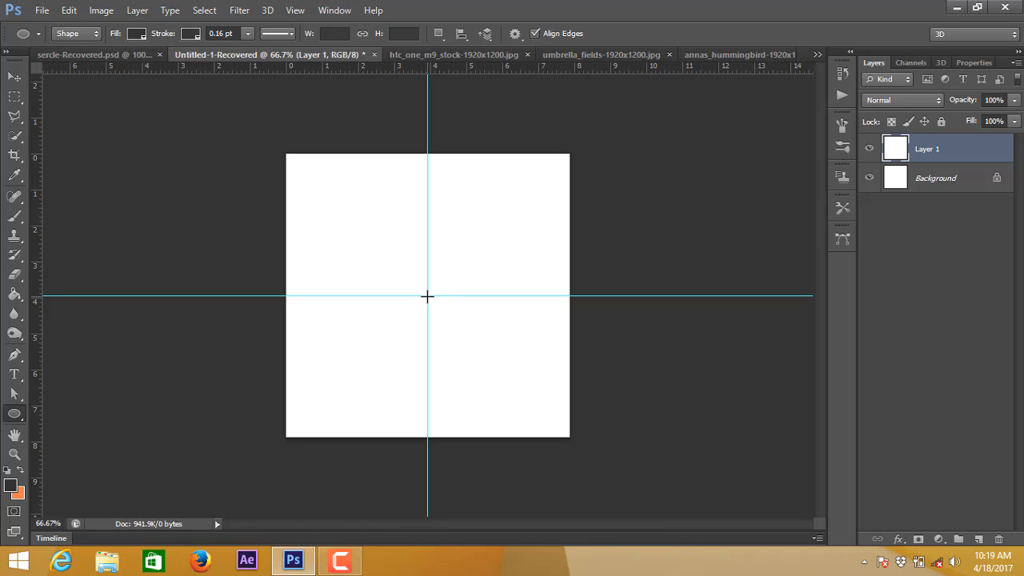
{"action": "left_click_drag", "start_coordinate": [427, 296], "coordinate": [567, 425]}
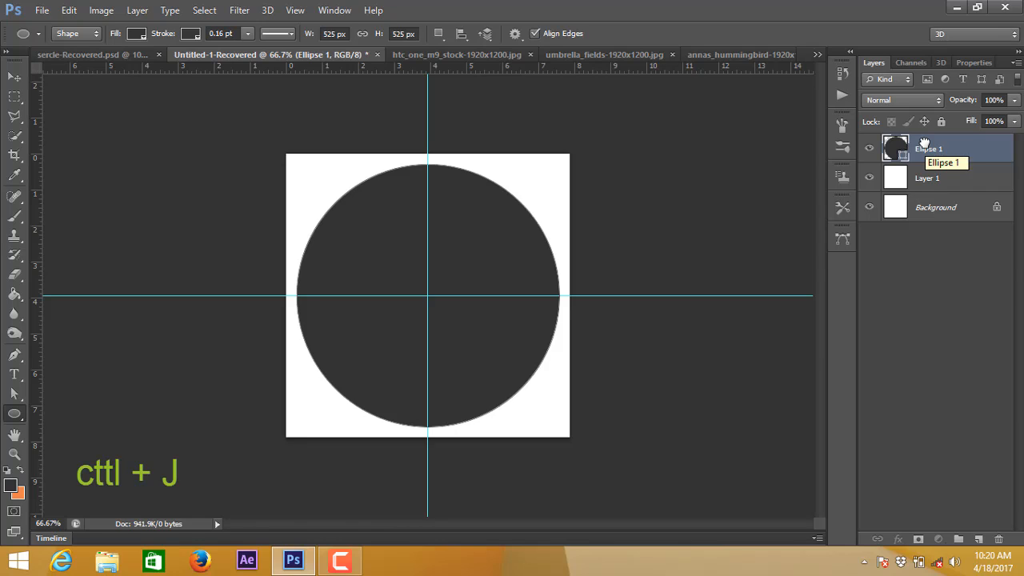
Duplicate the dark circle layer and fill the copy with blue
{"action": "key", "text": "ctrl+j"}
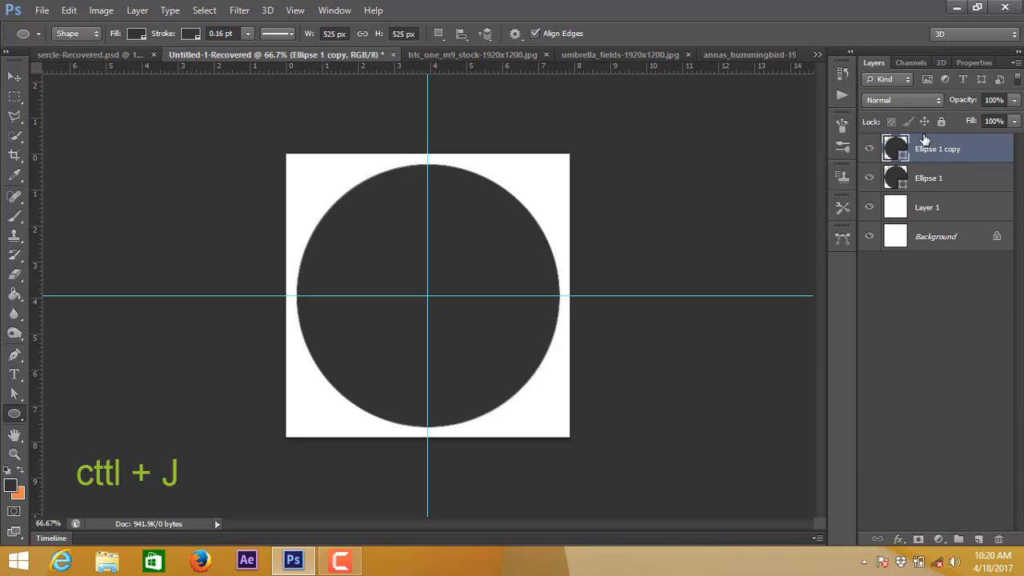
{"action": "left_click", "coordinate": [135, 35]}
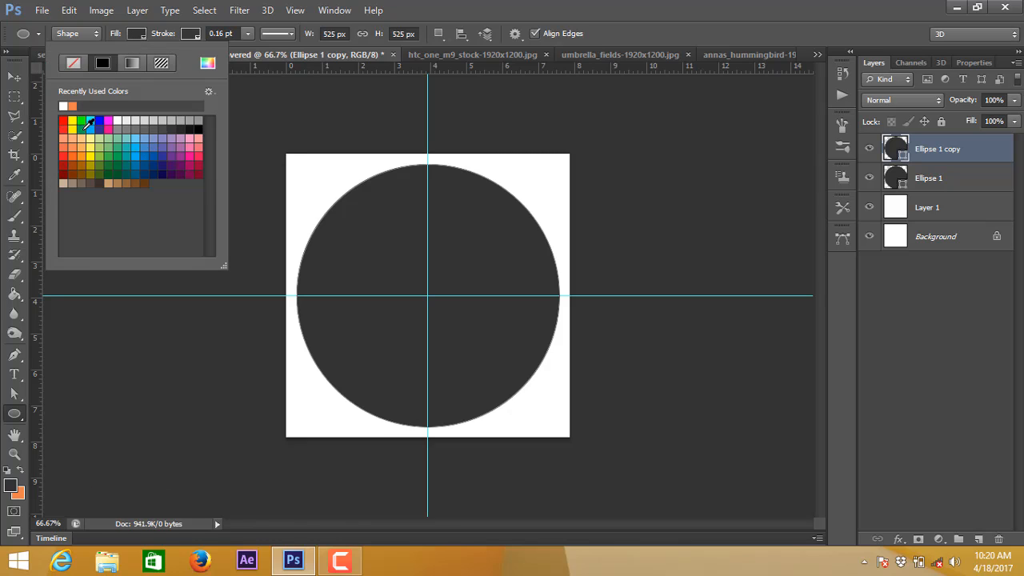
{"action": "left_click", "coordinate": [94, 124]}
{"action": "key", "text": "Return"}
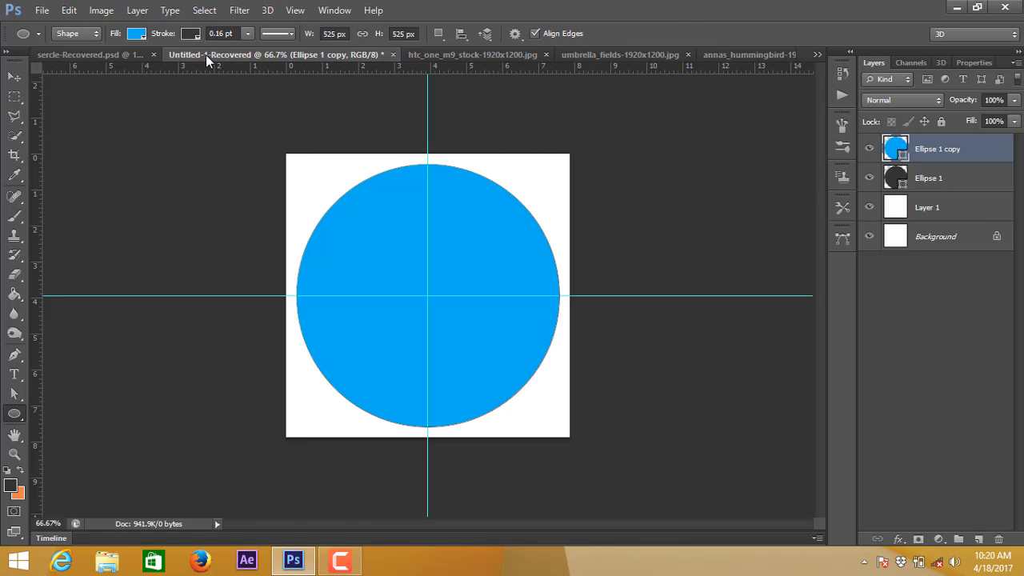
Remove the stroke from both the blue circle copy and the original dark circle
{"action": "left_click", "coordinate": [190, 35]}
{"action": "left_click", "coordinate": [136, 62]}
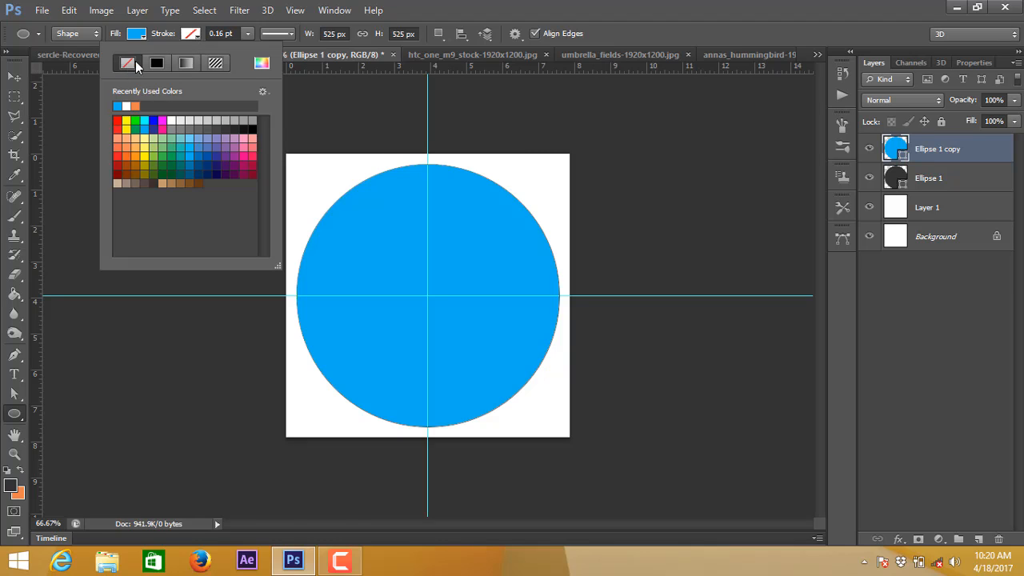
{"action": "left_click", "coordinate": [932, 177]}
{"action": "left_click", "coordinate": [188, 35]}
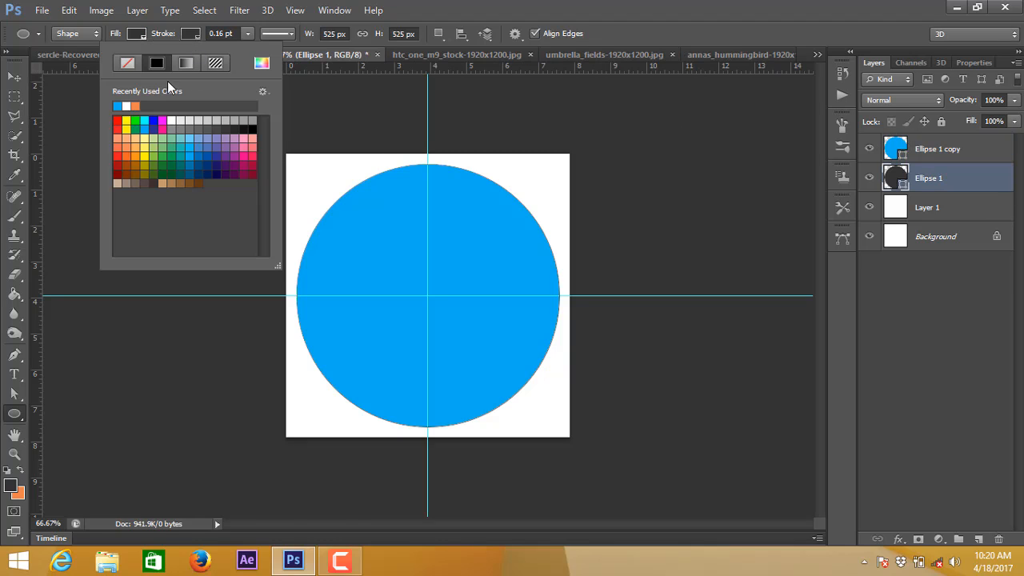
{"action": "left_click", "coordinate": [127, 64]}
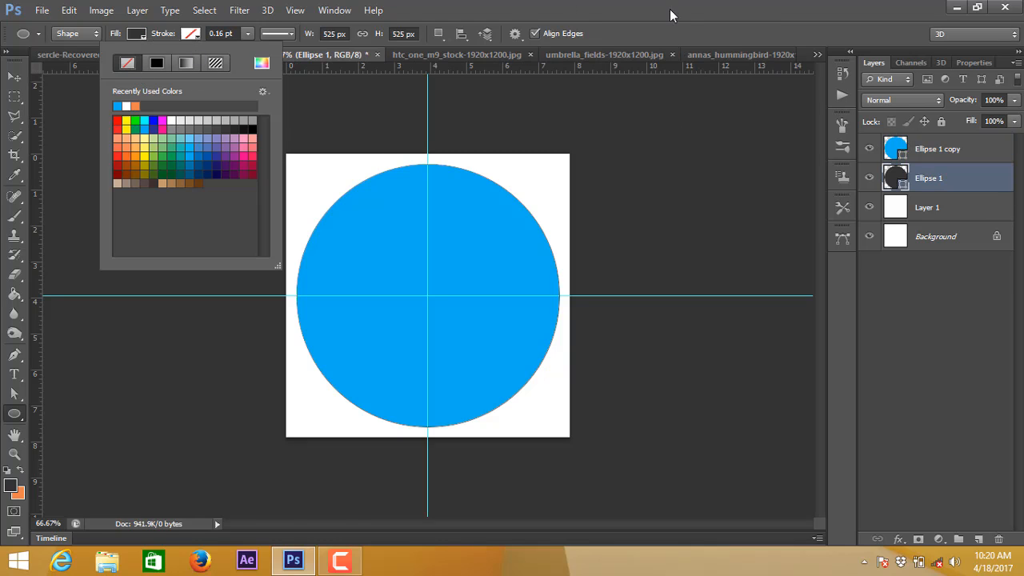
Delete the right anchor point of the blue circle with the Direct Selection tool, leaving its left half
{"action": "left_click", "coordinate": [940, 147]}
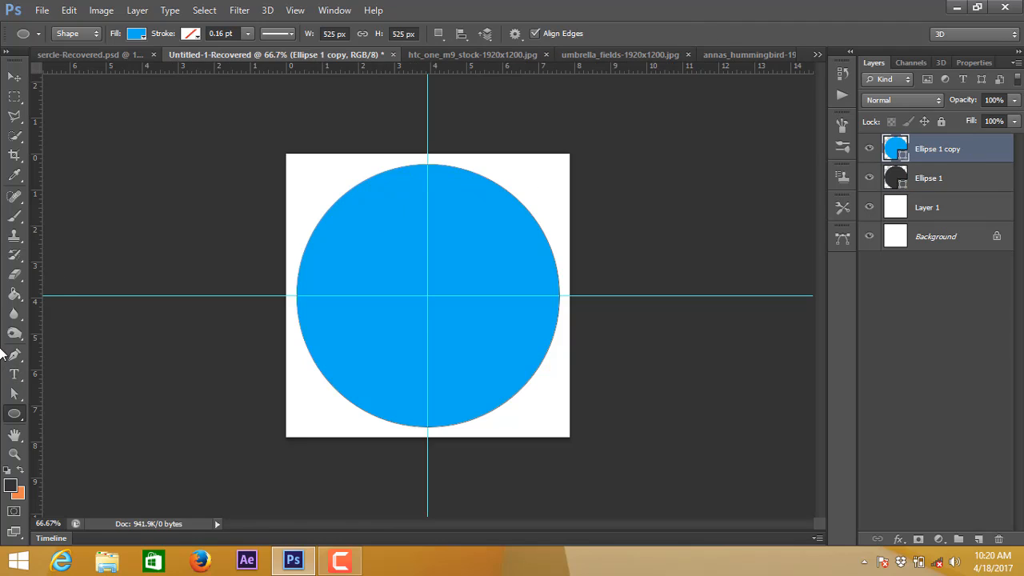
{"action": "left_click", "coordinate": [13, 392]}
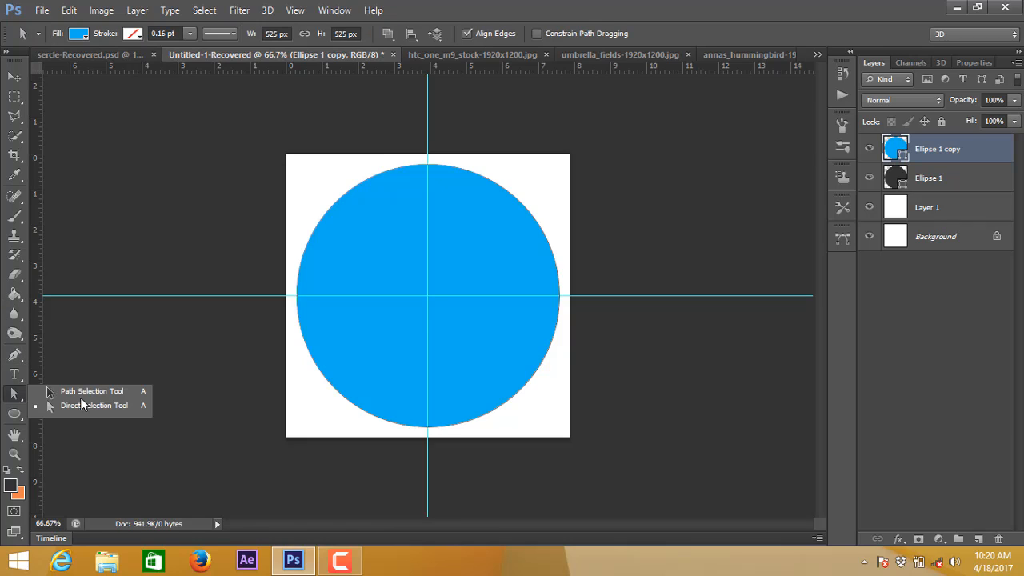
{"action": "left_click", "coordinate": [83, 406]}
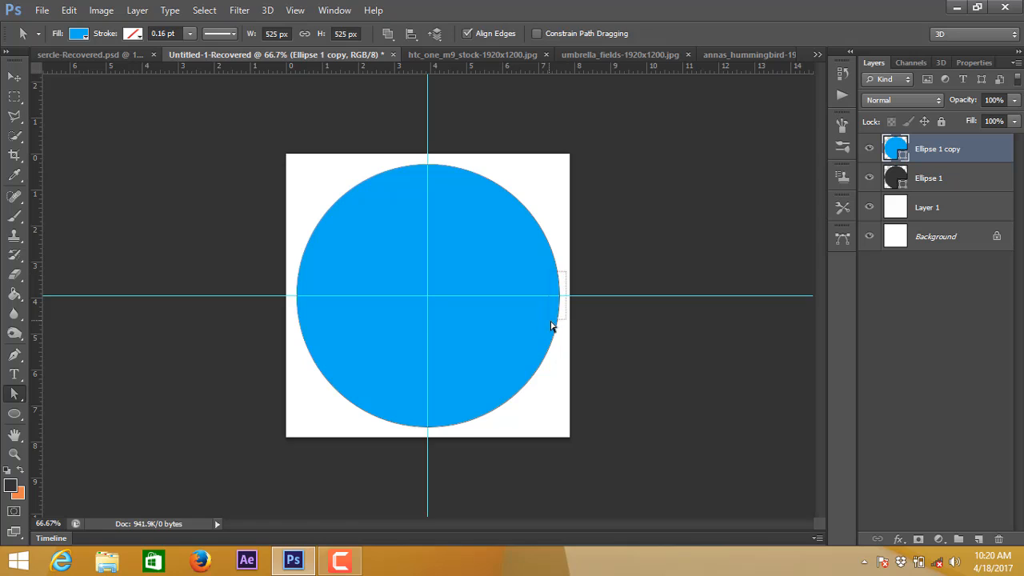
{"action": "left_click", "coordinate": [561, 295]}
{"action": "key", "text": "Delete"}
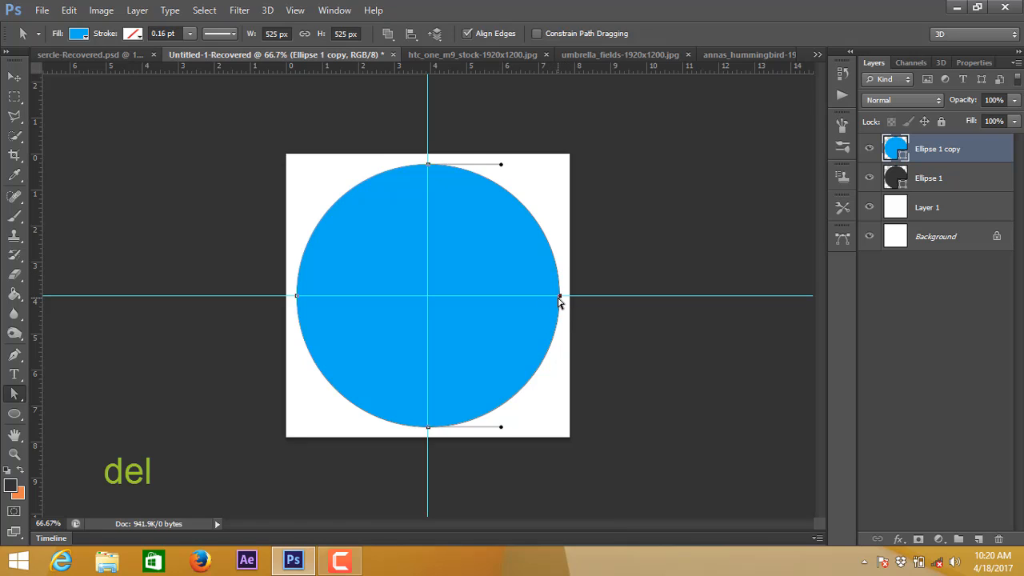
{"action": "key", "text": "Delete"}
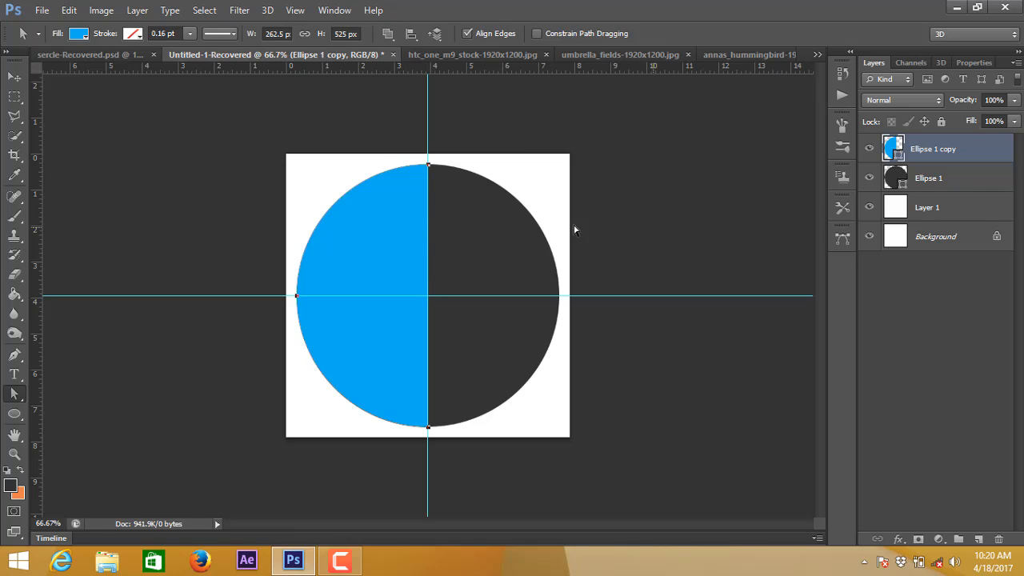
Rotate the blue half-circle about 32.3° clockwise around the circle's centre and place two guides crossing at its upper corner
{"action": "left_click", "coordinate": [15, 77]}
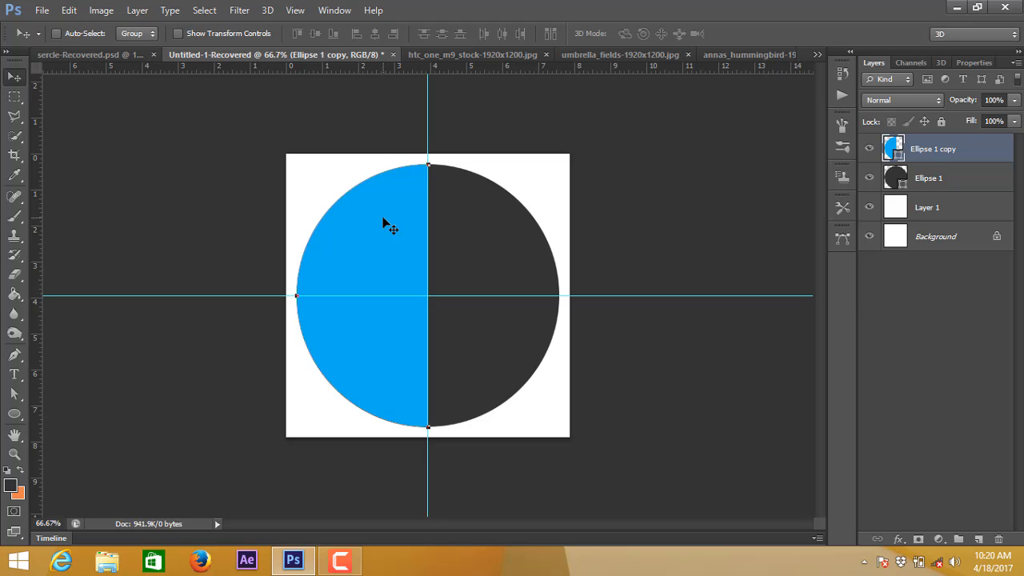
{"action": "key", "text": "ctrl+t"}
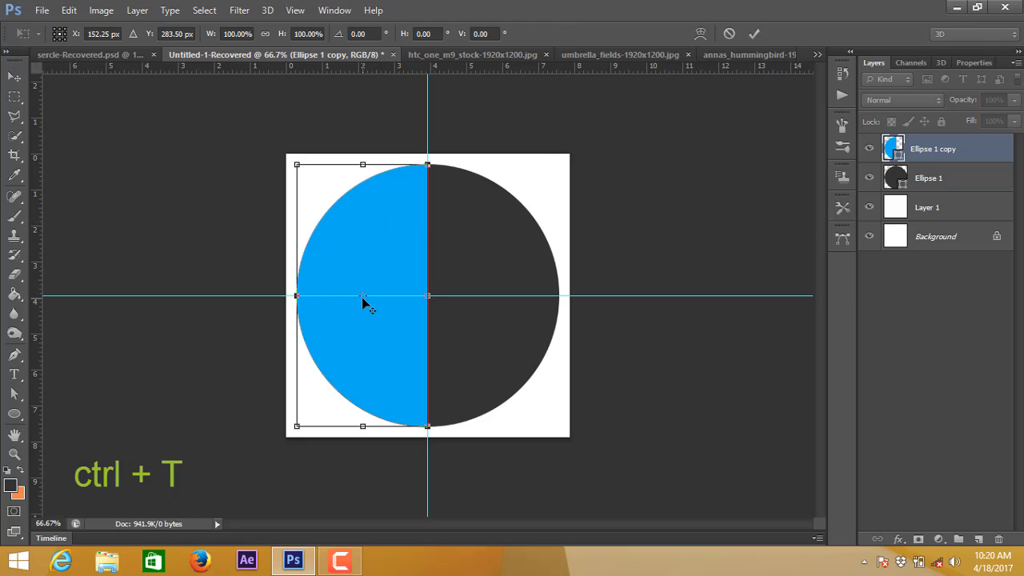
{"action": "left_click_drag", "start_coordinate": [362, 297], "coordinate": [427, 295]}
{"action": "left_click_drag", "start_coordinate": [452, 186], "coordinate": [512, 207]}
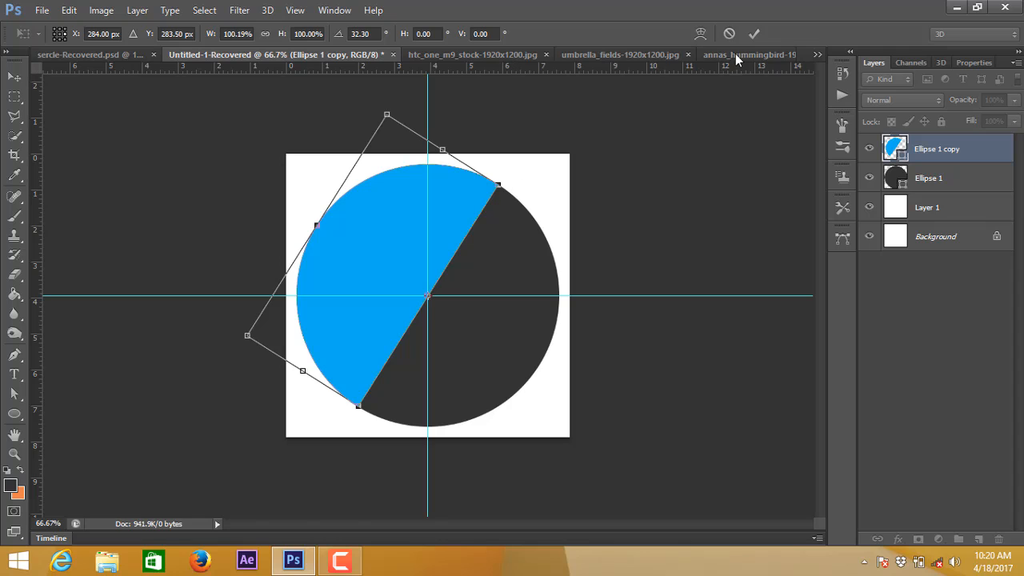
{"action": "left_click", "coordinate": [753, 33]}
{"action": "left_click_drag", "start_coordinate": [492, 69], "coordinate": [495, 185]}
{"action": "left_click_drag", "start_coordinate": [35, 208], "coordinate": [500, 248]}
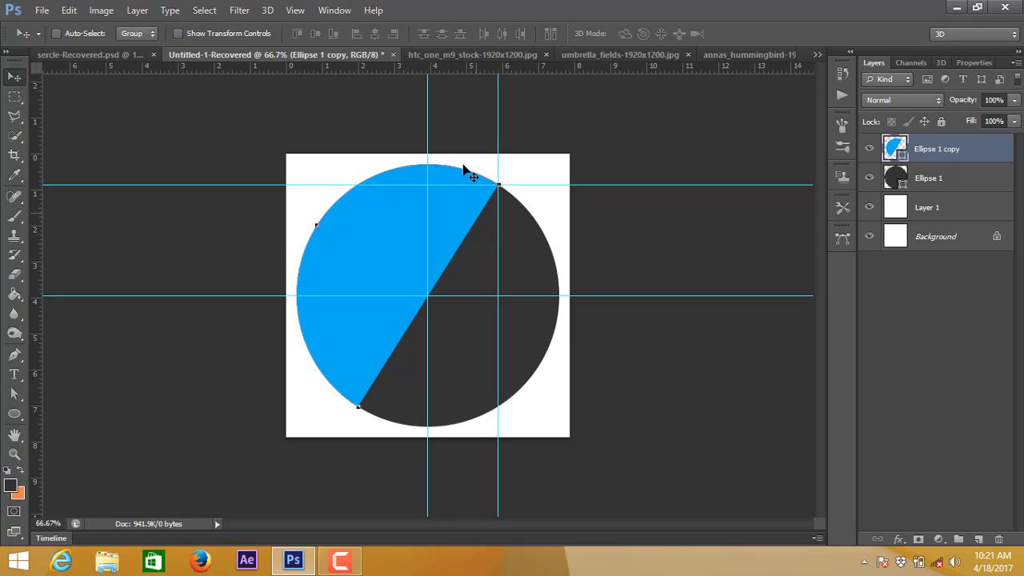
Hide the blue half-circle layer and delete the left and top anchor points of the dark circle
{"action": "left_click", "coordinate": [929, 185]}
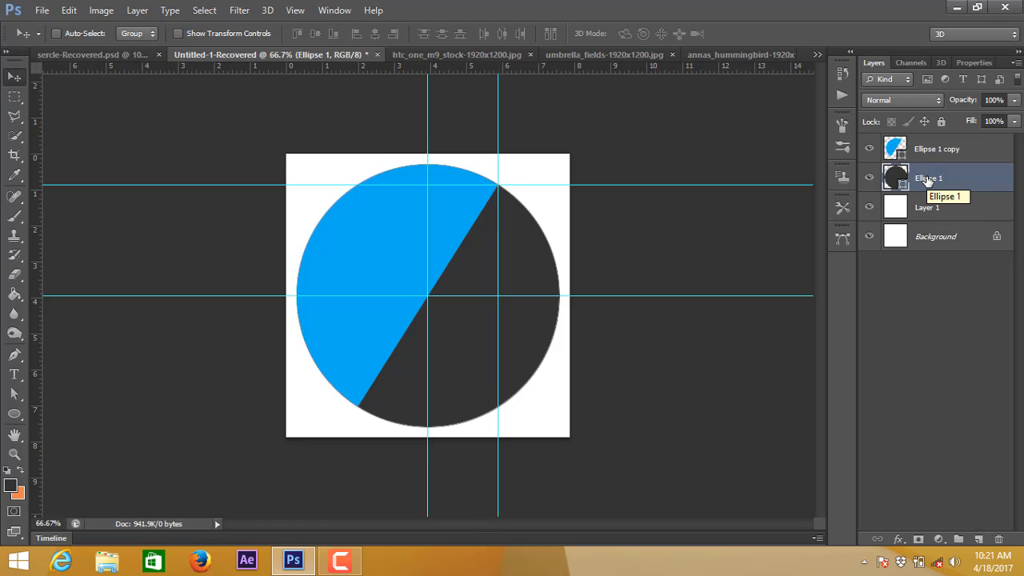
{"action": "left_click", "coordinate": [869, 149]}
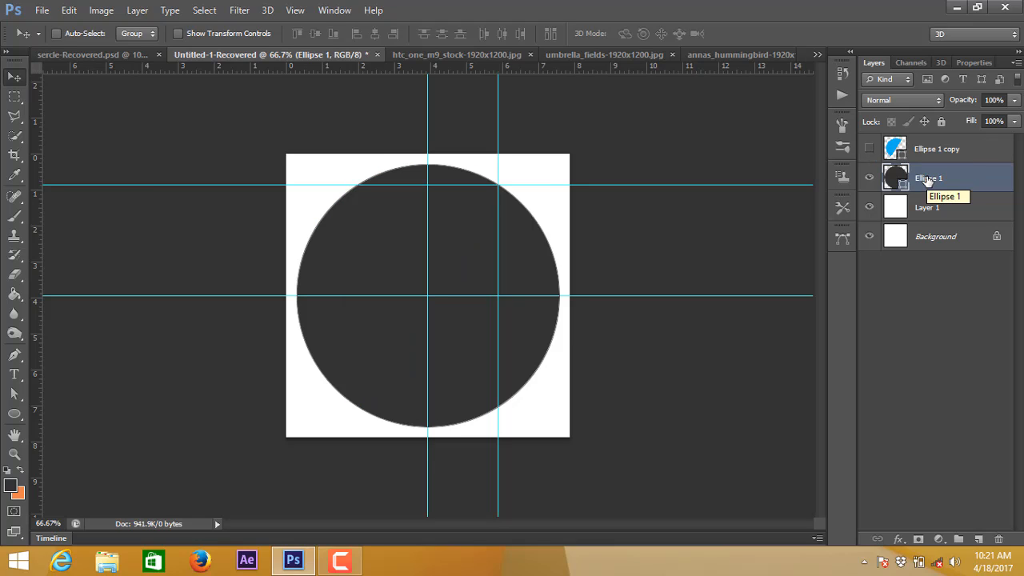
{"action": "left_click", "coordinate": [15, 394]}
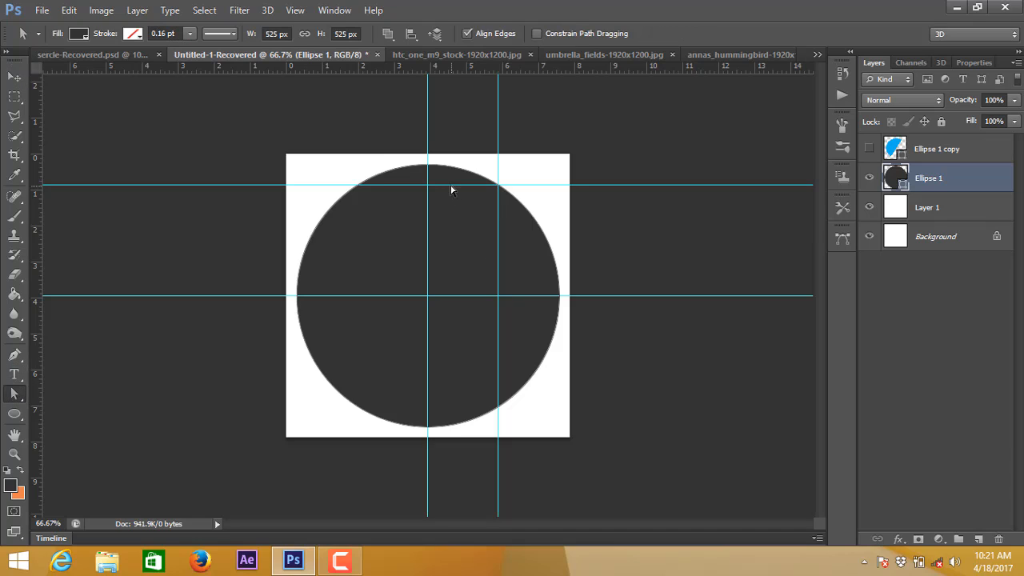
{"action": "left_click", "coordinate": [327, 332]}
{"action": "key", "text": "Delete"}
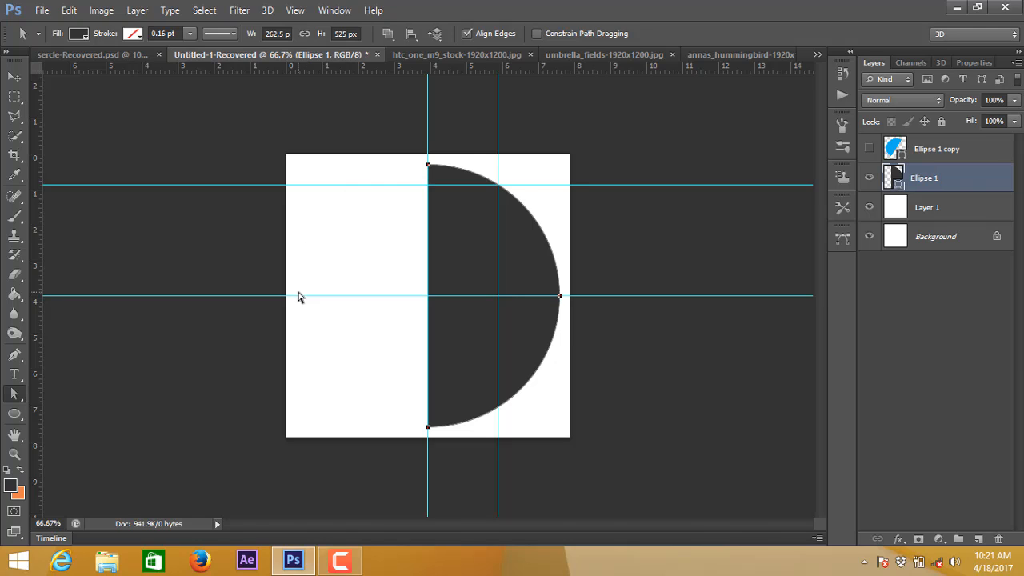
{"action": "left_click", "coordinate": [438, 177]}
{"action": "left_click", "coordinate": [466, 177]}
{"action": "key", "text": "Delete"}
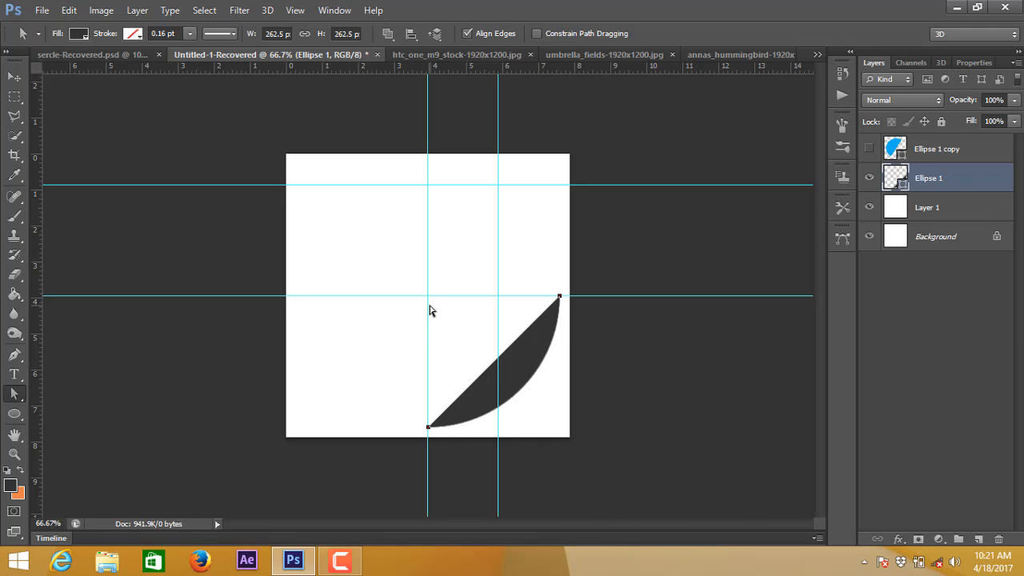
Remove the outer handle at the dark segment's bottom anchor with the Pen tool and close the path at its right anchor
{"action": "left_click", "coordinate": [560, 298]}
{"action": "left_click", "coordinate": [428, 428]}
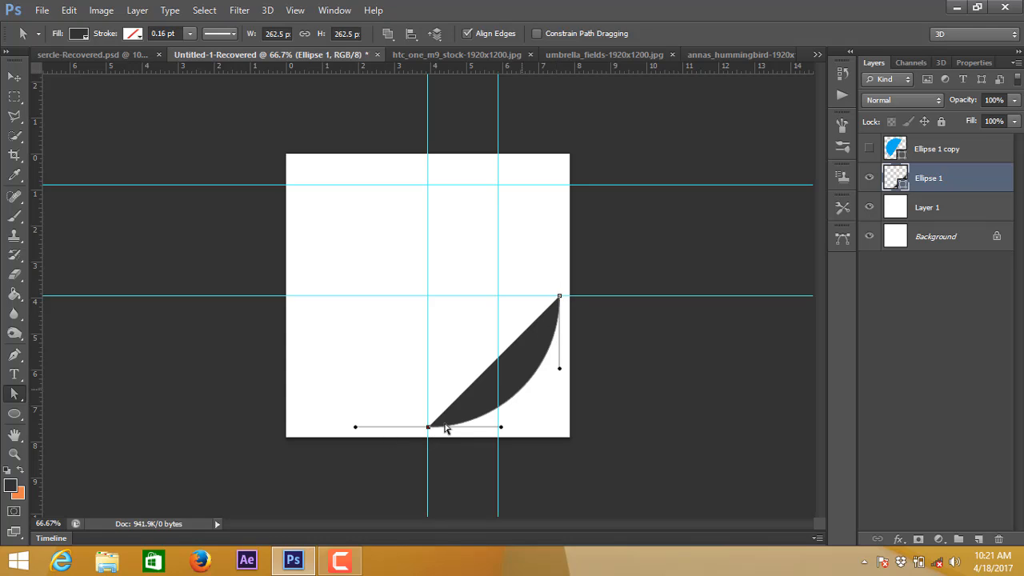
{"action": "left_click", "coordinate": [13, 356]}
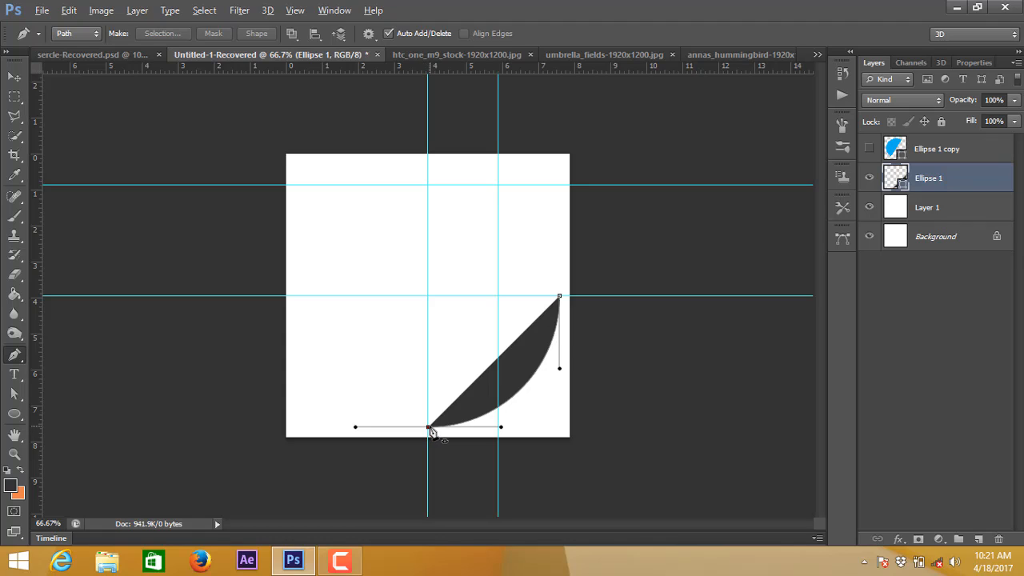
{"action": "left_click", "coordinate": [430, 428], "text": "alt"}
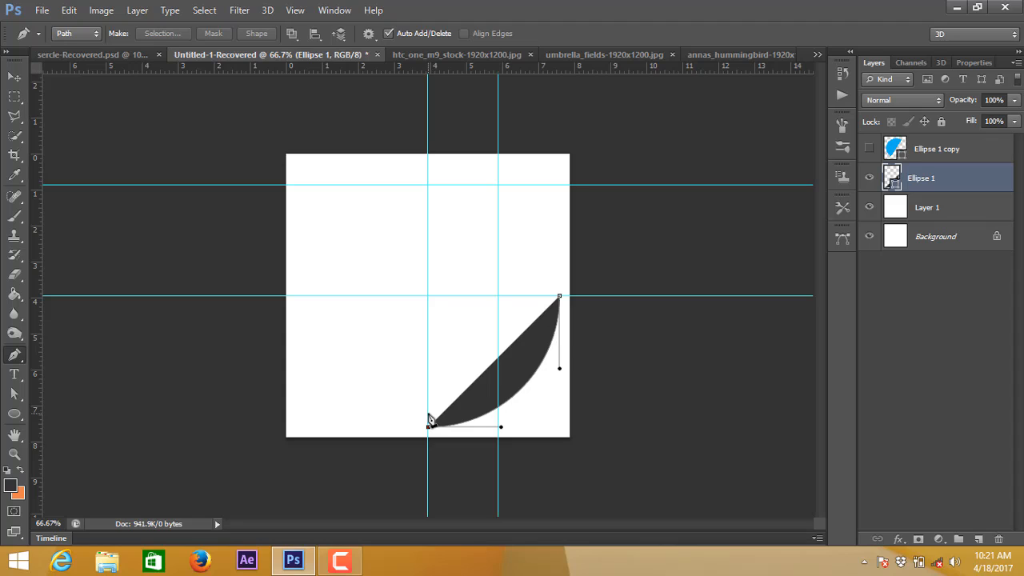
{"action": "left_click", "coordinate": [559, 297]}
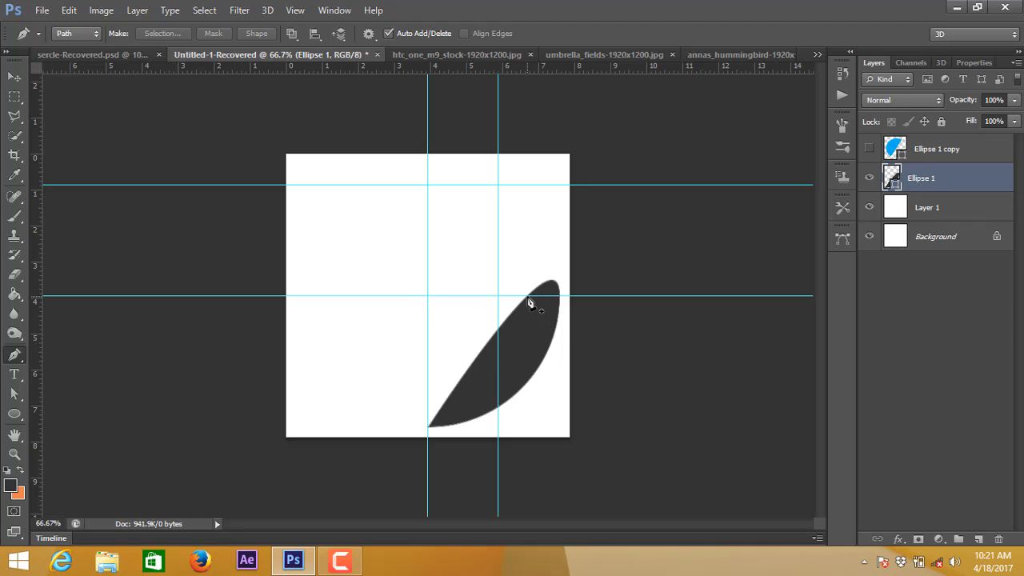
Undo the curved closing segment and close the dark shape with the Pen tool through the circle's centre, forming a quarter-circle wedge
{"action": "key", "text": "ctrl+z"}
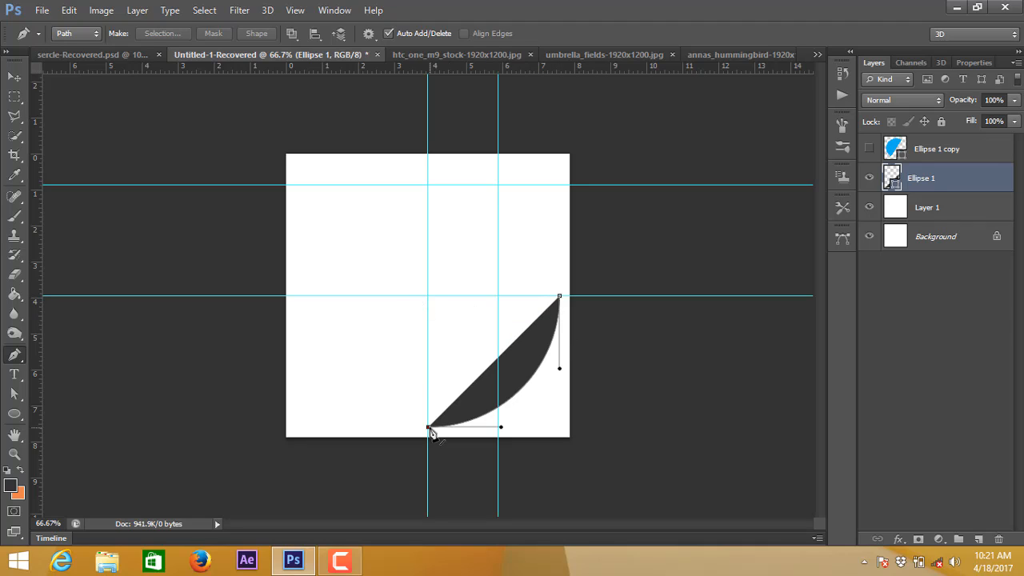
{"action": "left_click", "coordinate": [427, 297]}
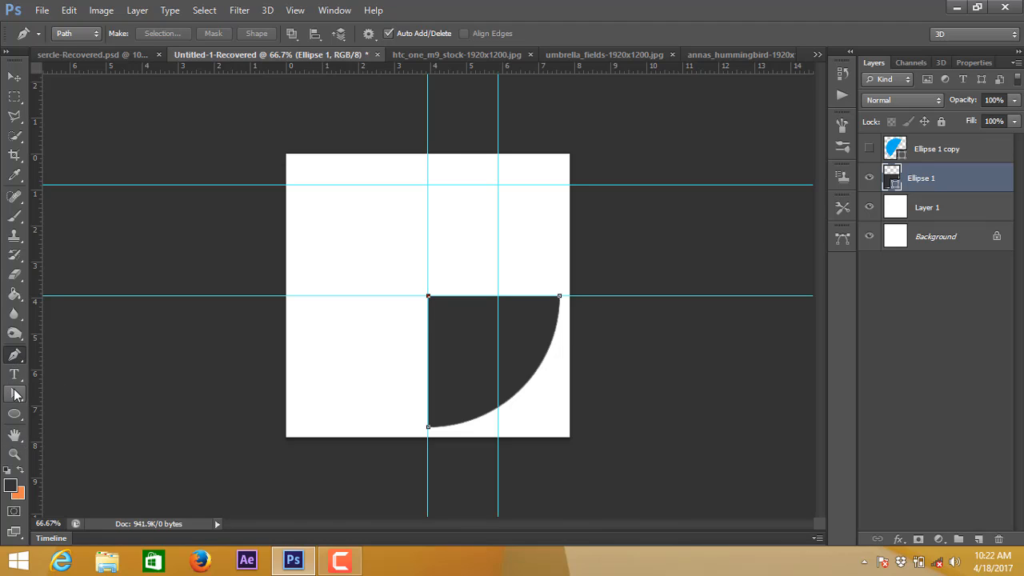
{"action": "left_click", "coordinate": [15, 393]}
{"action": "left_click", "coordinate": [560, 296]}
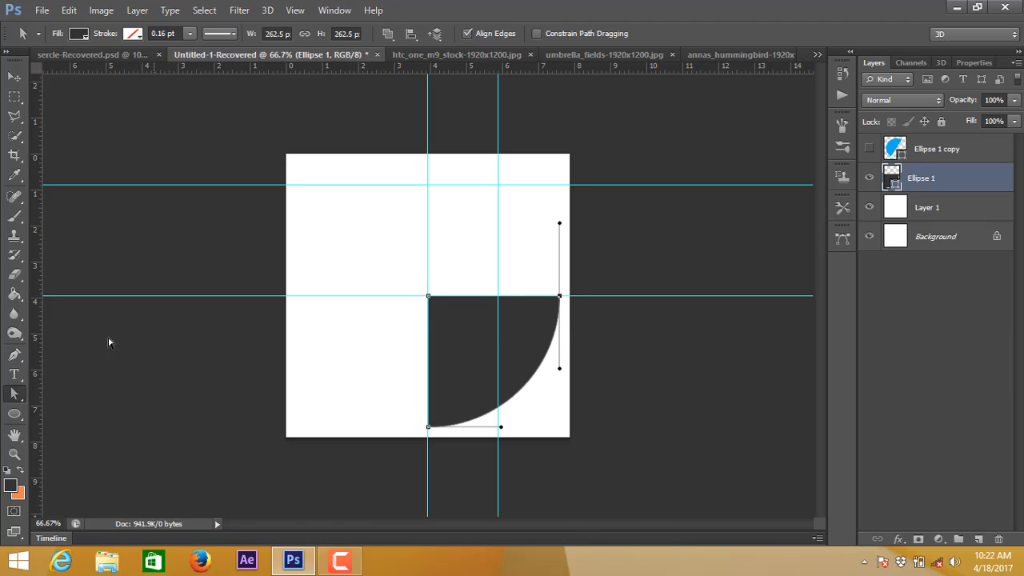
{"action": "left_click", "coordinate": [15, 354]}
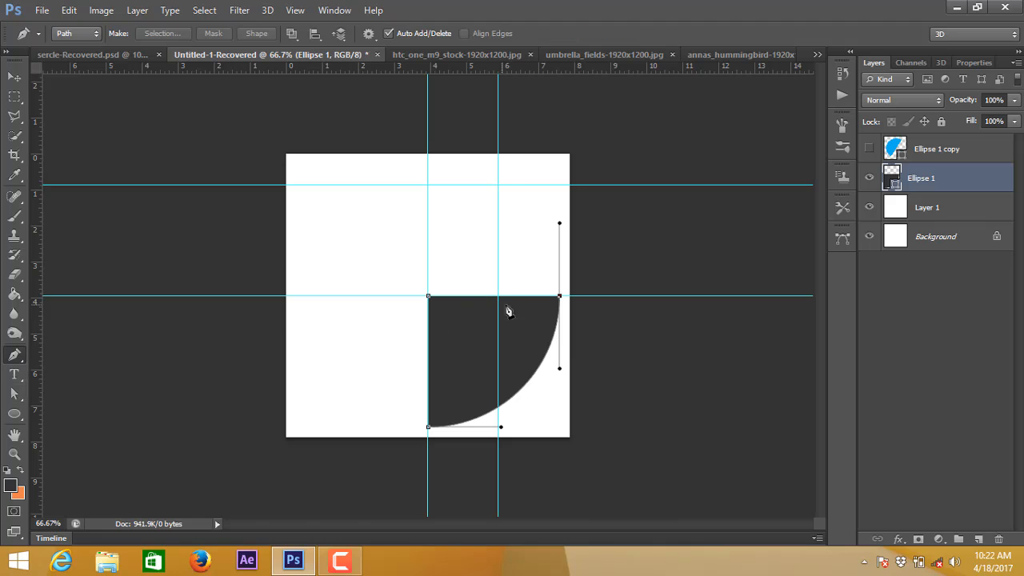
{"action": "left_click", "coordinate": [561, 297], "text": "alt"}
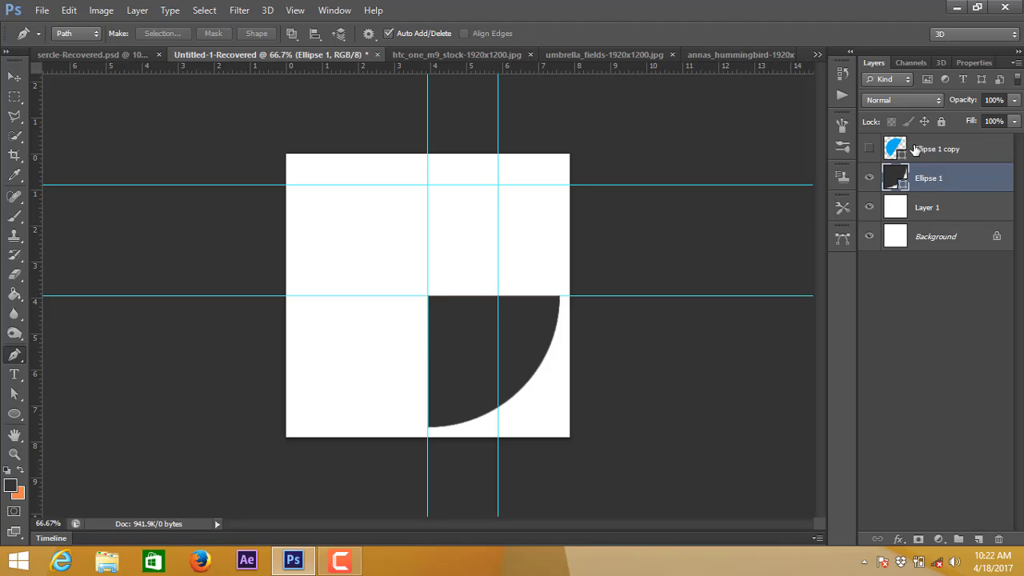
Show the blue half-circle layer and rotate the dark wedge -57.91° about the circle's centre to meet the blue shape's straight edge
{"action": "left_click", "coordinate": [870, 148]}
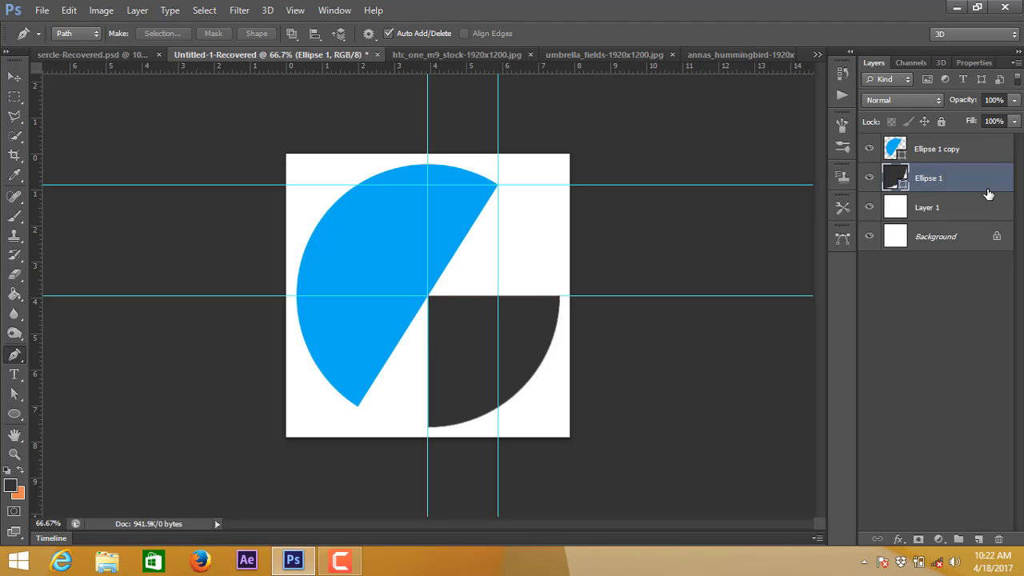
{"action": "key", "text": "ctrl+t"}
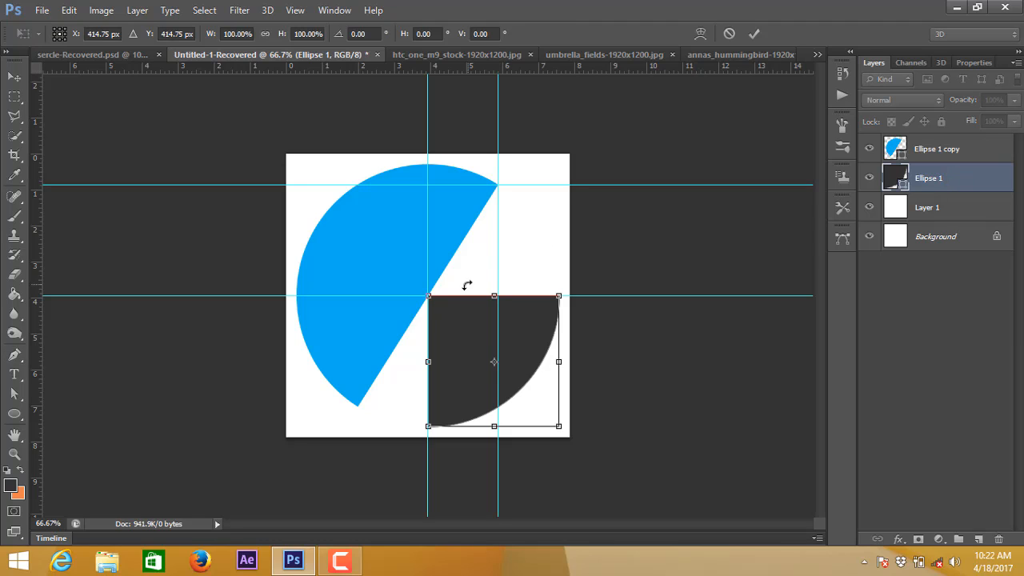
{"action": "left_click_drag", "start_coordinate": [496, 365], "coordinate": [429, 298]}
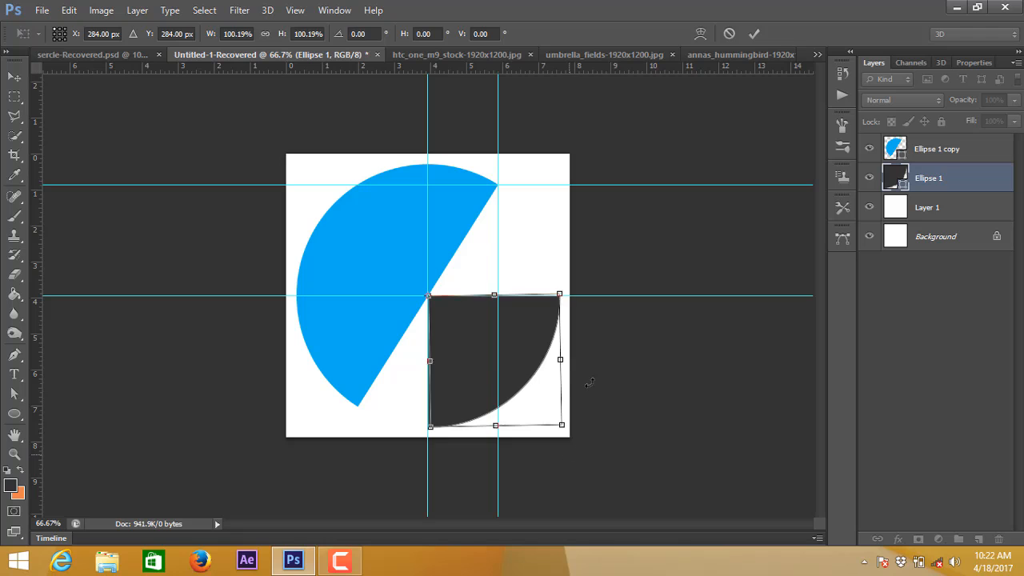
{"action": "left_click_drag", "start_coordinate": [589, 379], "coordinate": [609, 267]}
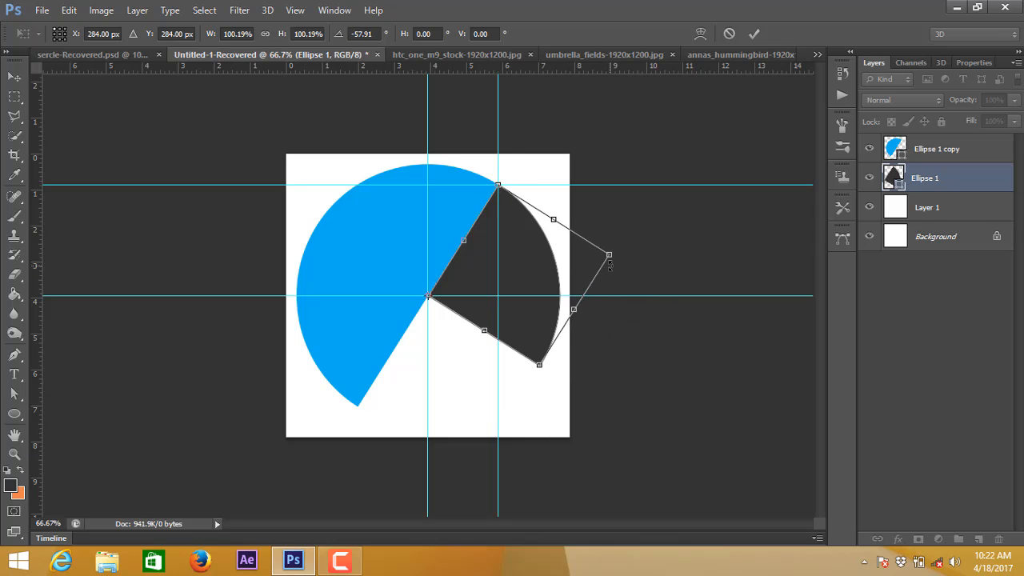
{"action": "left_click", "coordinate": [754, 35]}
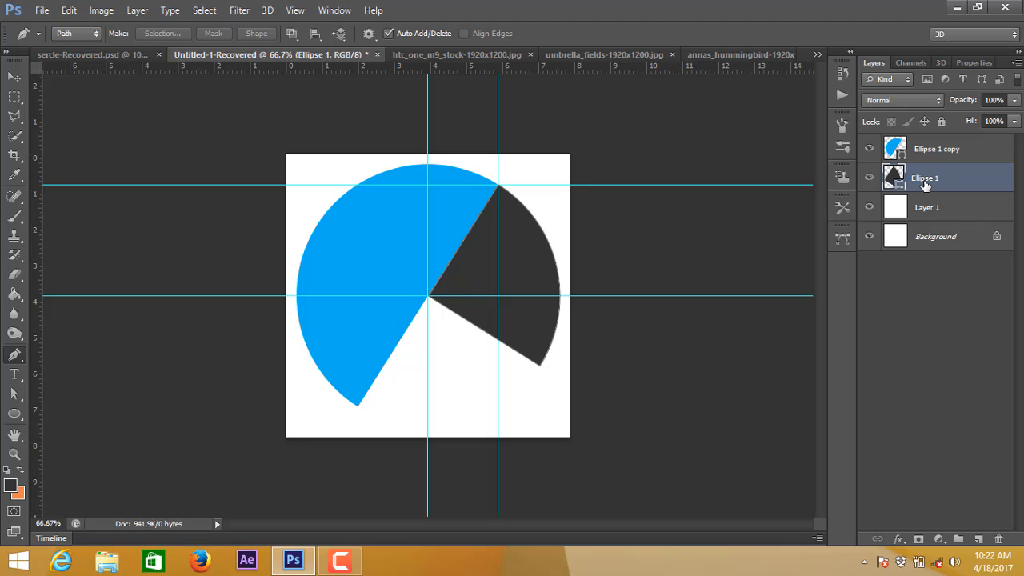
Duplicate the dark wedge and rotate the copy about 89.9° around the circle's centre to fill the remaining lower gap
{"action": "key", "text": "ctrl+j"}
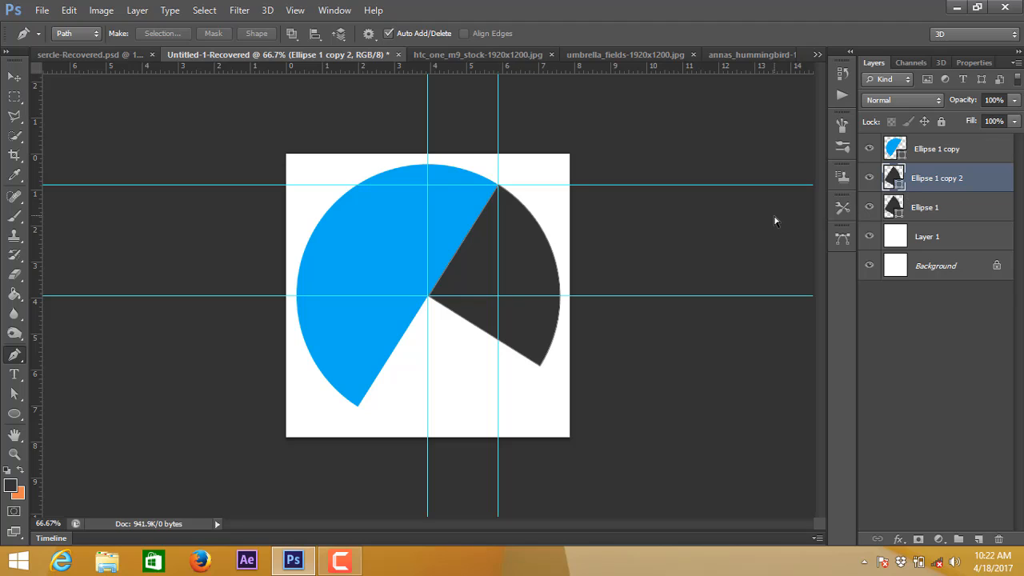
{"action": "key", "text": "ctrl+t"}
{"action": "left_click_drag", "start_coordinate": [496, 277], "coordinate": [431, 297]}
{"action": "left_click_drag", "start_coordinate": [643, 205], "coordinate": [489, 426]}
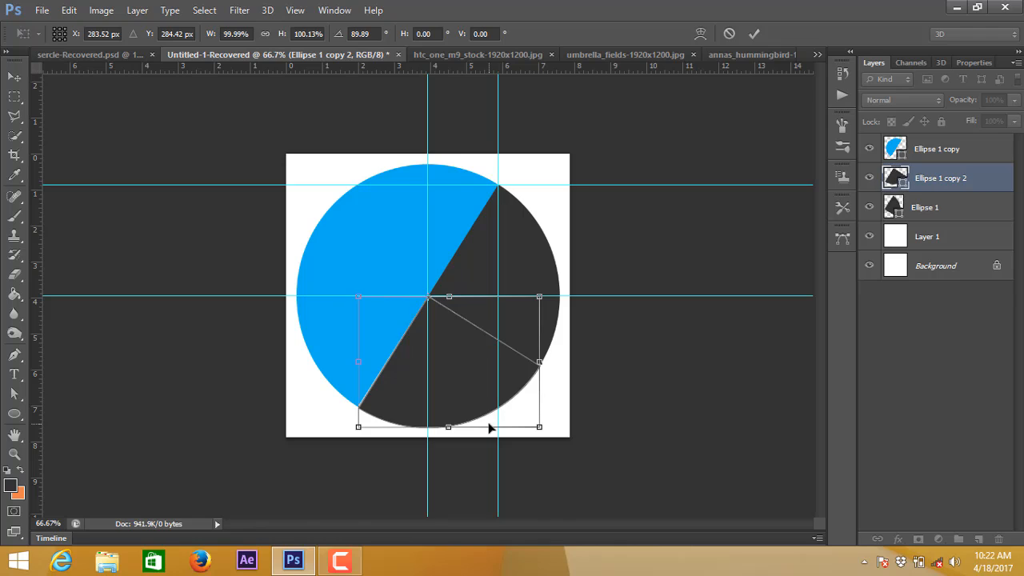
{"action": "left_click", "coordinate": [753, 34]}
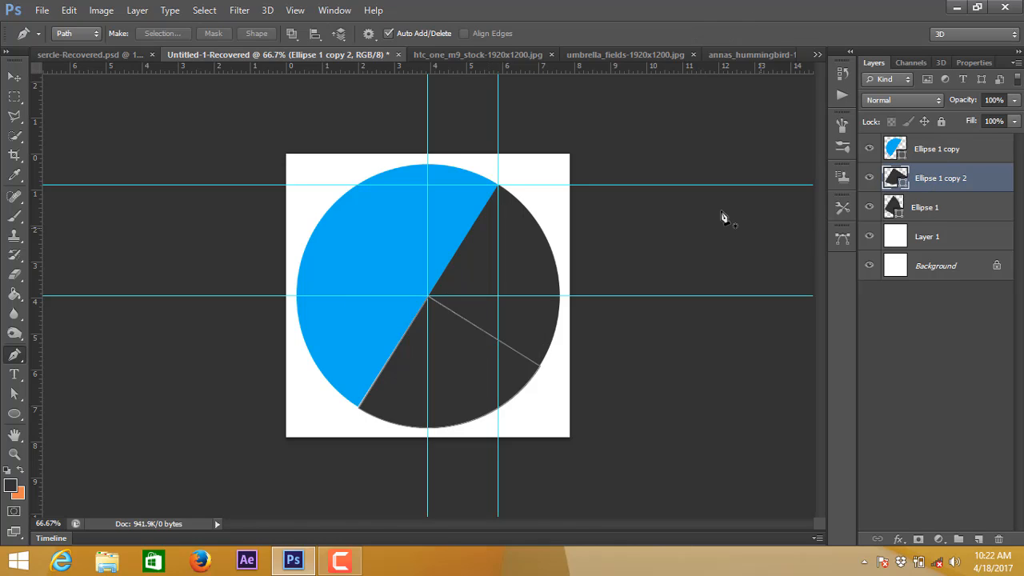
Copy the grass photo from htc_one_m9_stock-1920x1200.jpg into Untitled-1-Recovered above the blue half-circle layer
{"action": "left_click", "coordinate": [933, 214]}
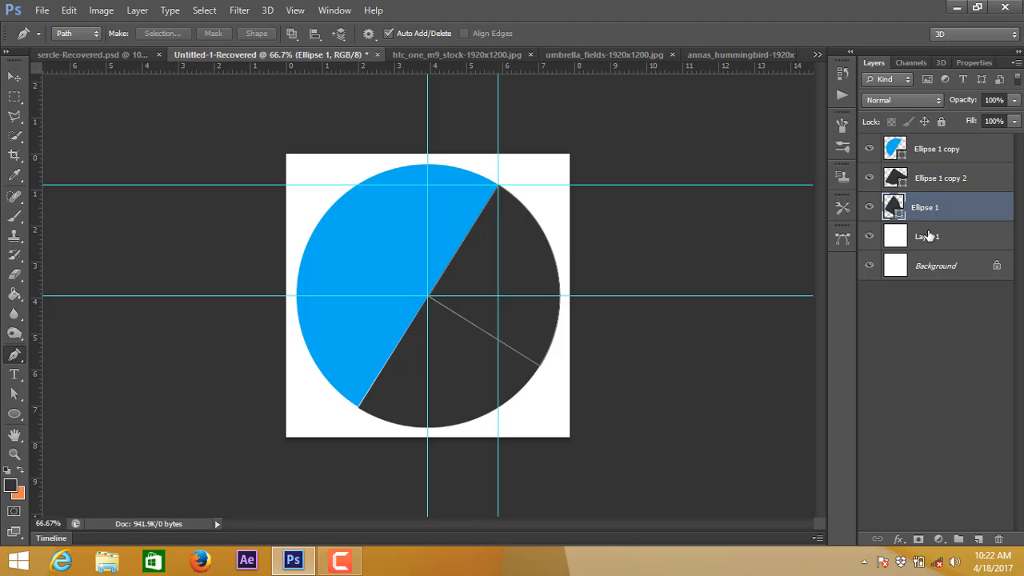
{"action": "left_click", "coordinate": [930, 235]}
{"action": "left_click", "coordinate": [927, 144]}
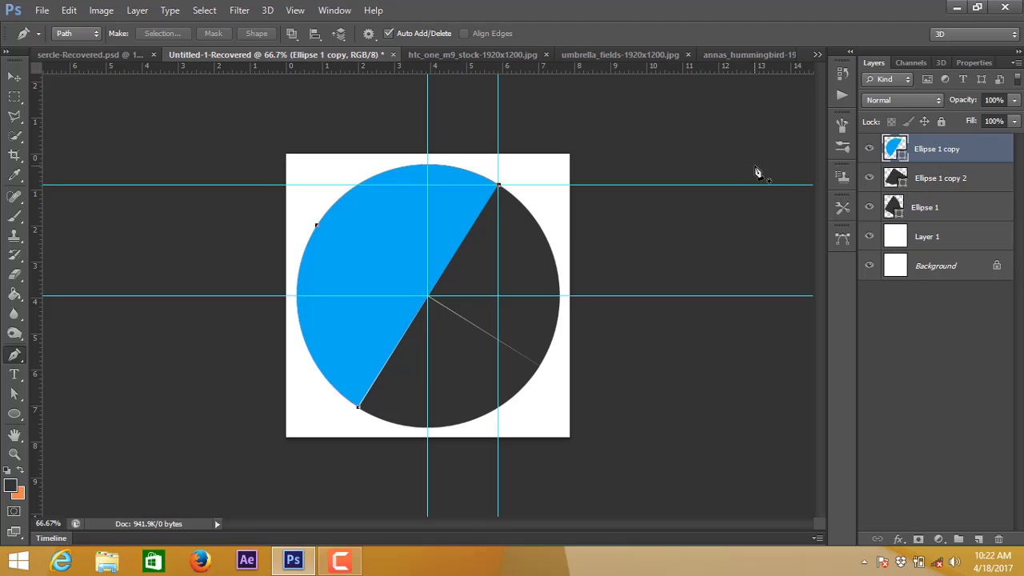
{"action": "left_click", "coordinate": [478, 55]}
{"action": "key", "text": "v"}
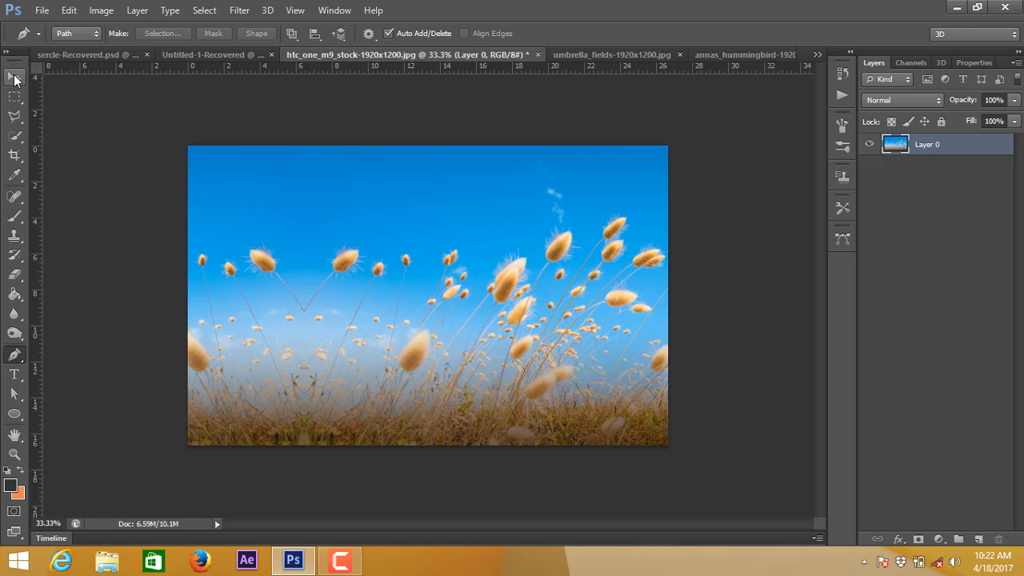
{"action": "left_click_drag", "start_coordinate": [442, 239], "coordinate": [354, 237]}
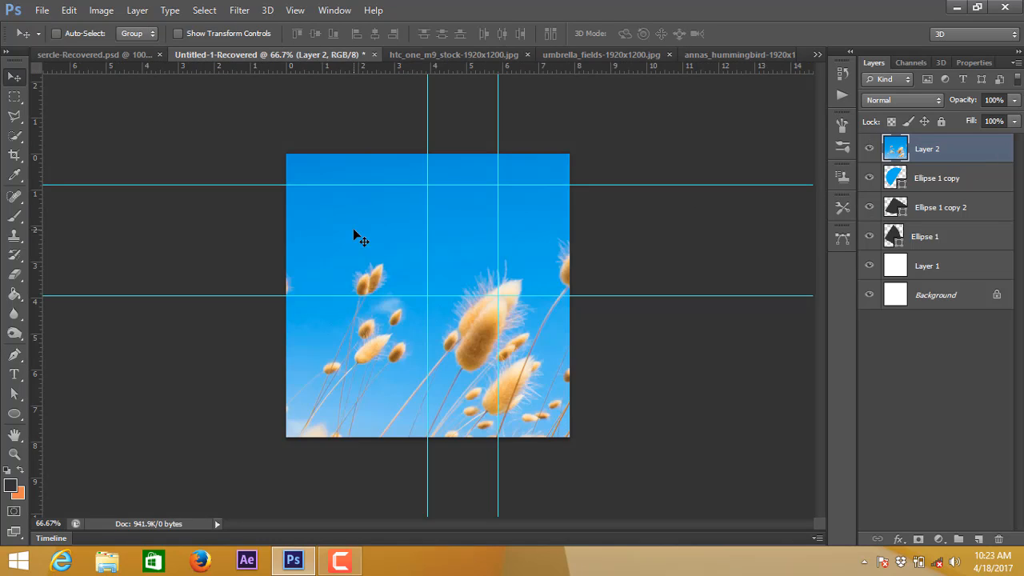
Scale the grass photo to about 38% width and 45% height and position it over the lower right of the circle
{"action": "key", "text": "ctrl+t"}
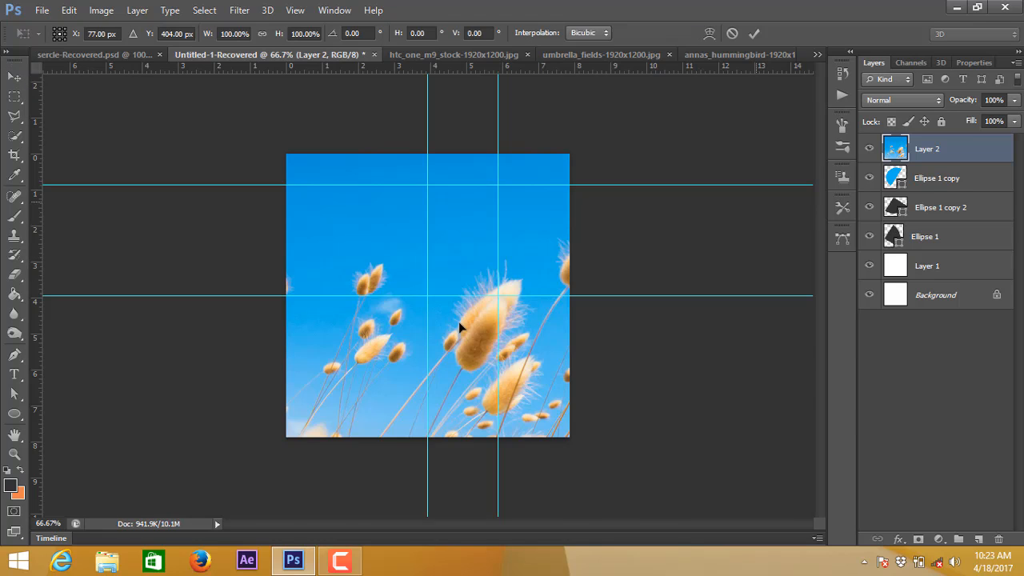
{"action": "left_click_drag", "start_coordinate": [235, 120], "coordinate": [592, 168]}
{"action": "mouse_move", "coordinate": [196, 164]}
{"action": "left_mouse_down"}
{"action": "mouse_move", "coordinate": [539, 379]}
{"action": "mouse_move", "coordinate": [623, 444]}
{"action": "mouse_move", "coordinate": [214, 157]}
{"action": "left_mouse_up"}
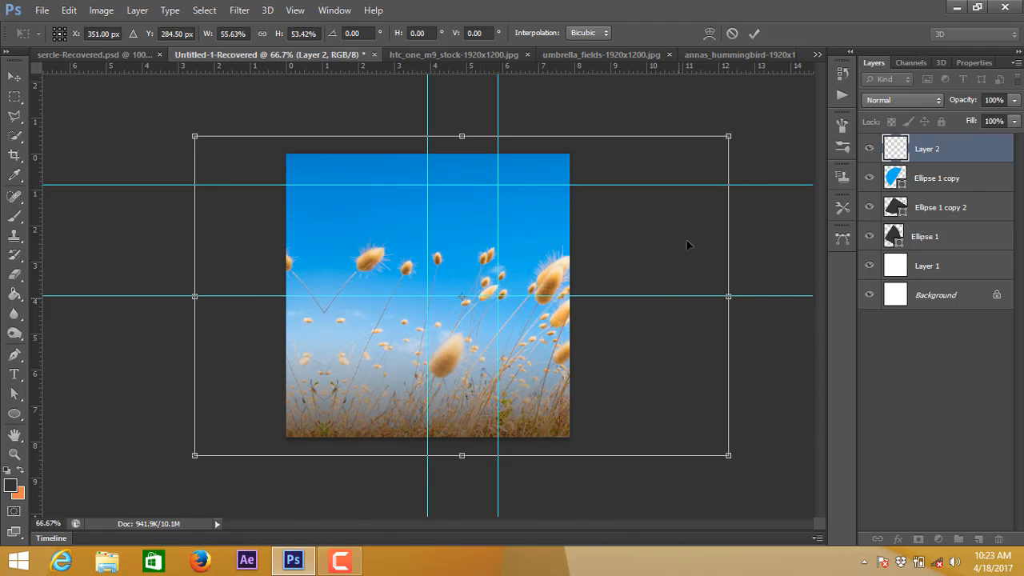
{"action": "left_click_drag", "start_coordinate": [731, 133], "coordinate": [562, 182]}
{"action": "left_click_drag", "start_coordinate": [309, 248], "coordinate": [410, 283]}
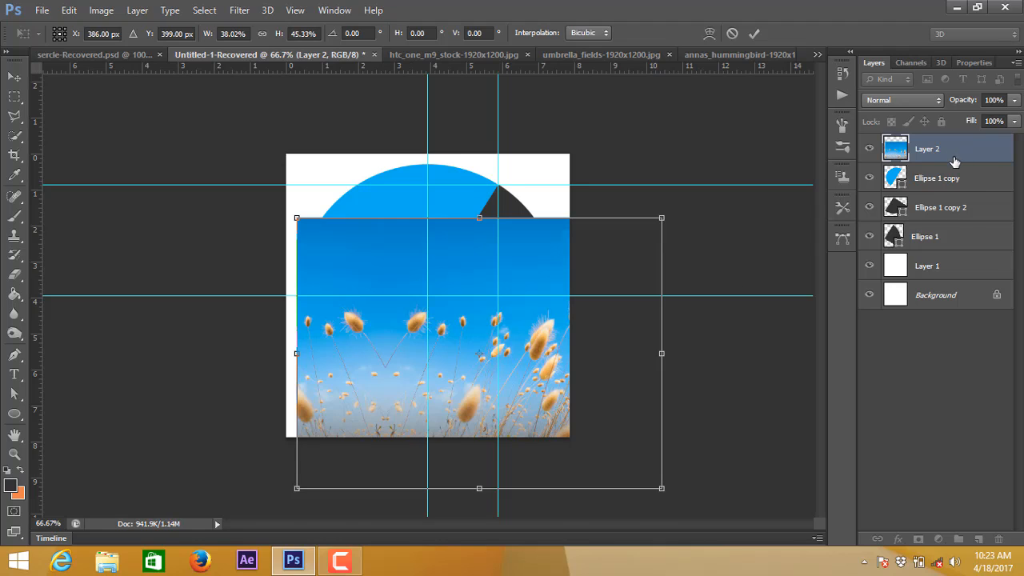
{"action": "left_click", "coordinate": [753, 32]}
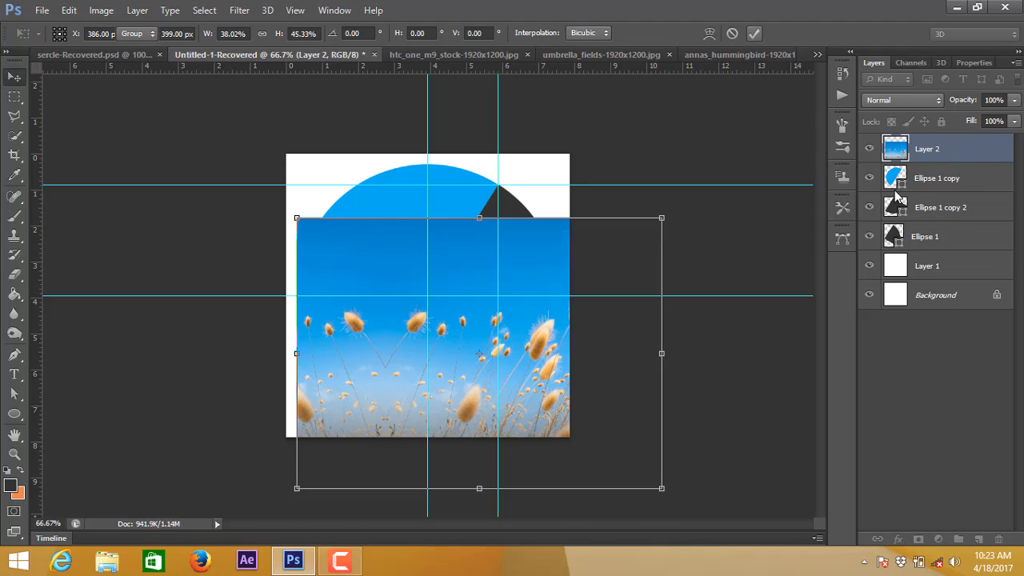
Move the grass photo layer directly above Ellipse 1, clip it to that wedge and reposition the photo inside it
{"action": "left_click_drag", "start_coordinate": [928, 163], "coordinate": [925, 213]}
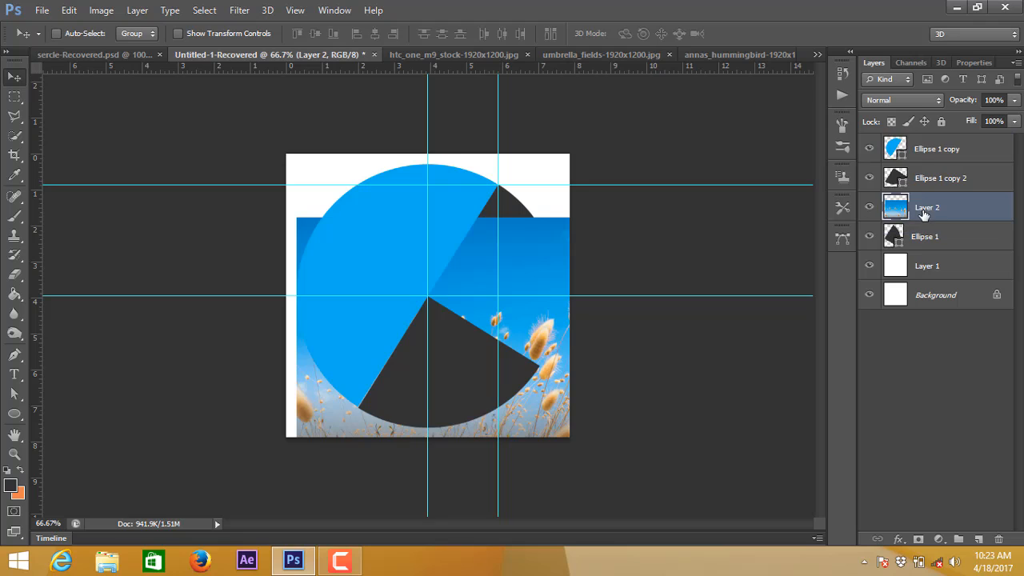
{"action": "right_click", "coordinate": [925, 213]}
{"action": "left_click", "coordinate": [671, 240]}
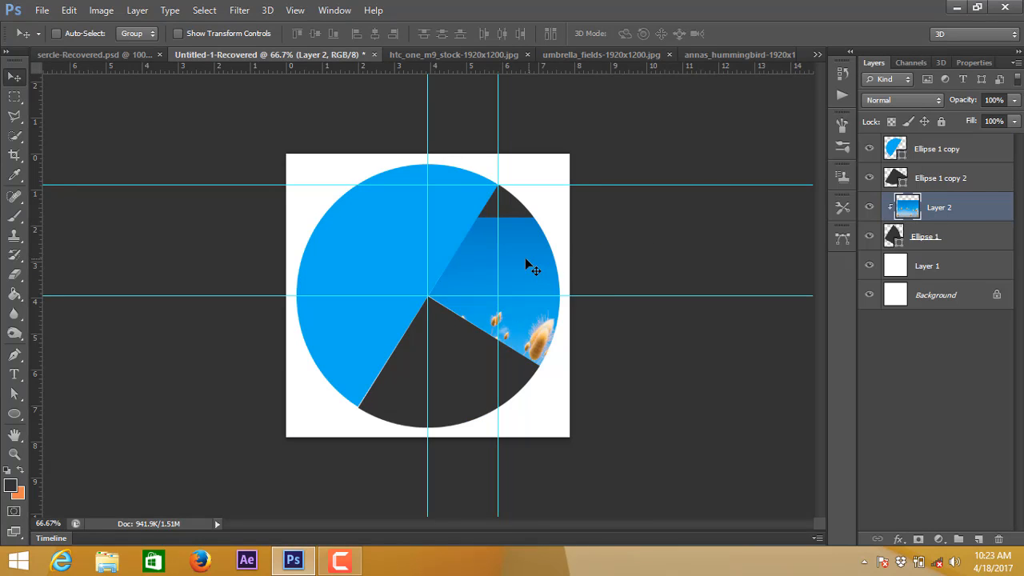
{"action": "left_click_drag", "start_coordinate": [526, 260], "coordinate": [495, 251]}
Following the finished collage in sercle-Recovered.psd, move the grass photo layer above Ellipse 1 copy 2 and clip it to that lower wedge
{"action": "left_click", "coordinate": [121, 55]}
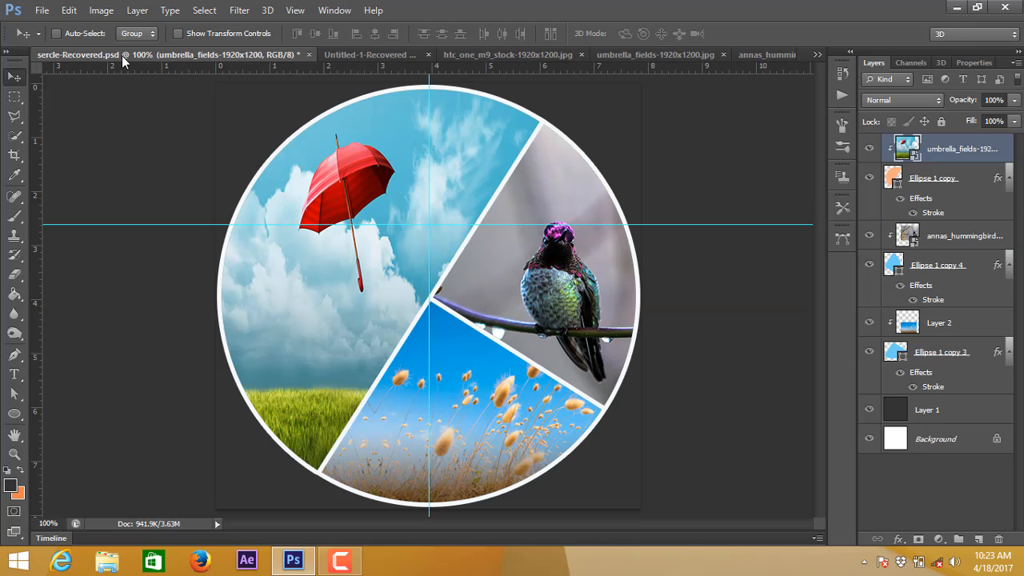
{"action": "left_click", "coordinate": [334, 54]}
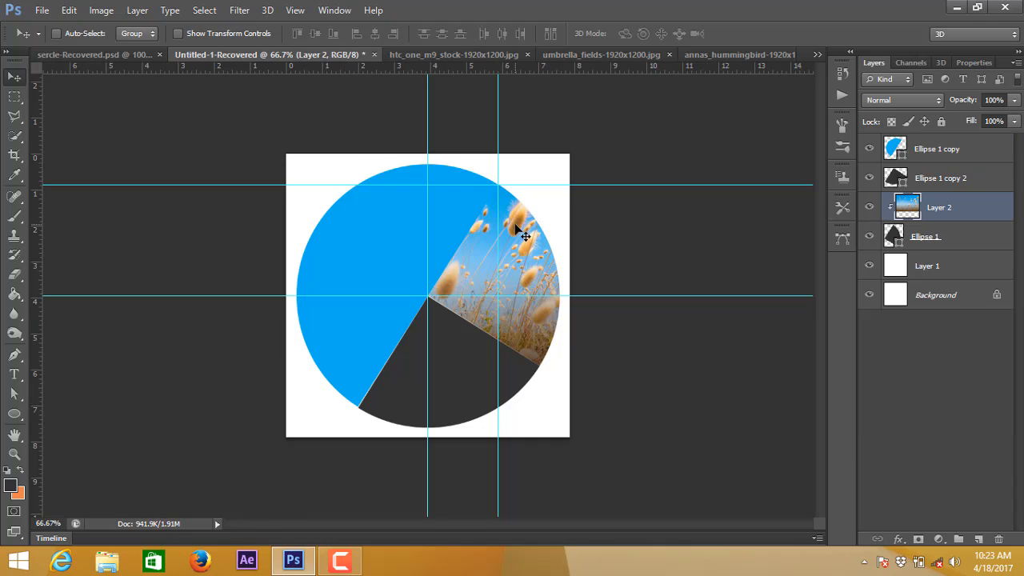
{"action": "left_click_drag", "start_coordinate": [925, 208], "coordinate": [921, 177]}
{"action": "mouse_move", "coordinate": [492, 322]}
{"action": "left_mouse_down"}
{"action": "mouse_move", "coordinate": [491, 342]}
{"action": "mouse_move", "coordinate": [500, 339]}
{"action": "left_mouse_up"}
{"action": "right_click", "coordinate": [928, 183]}
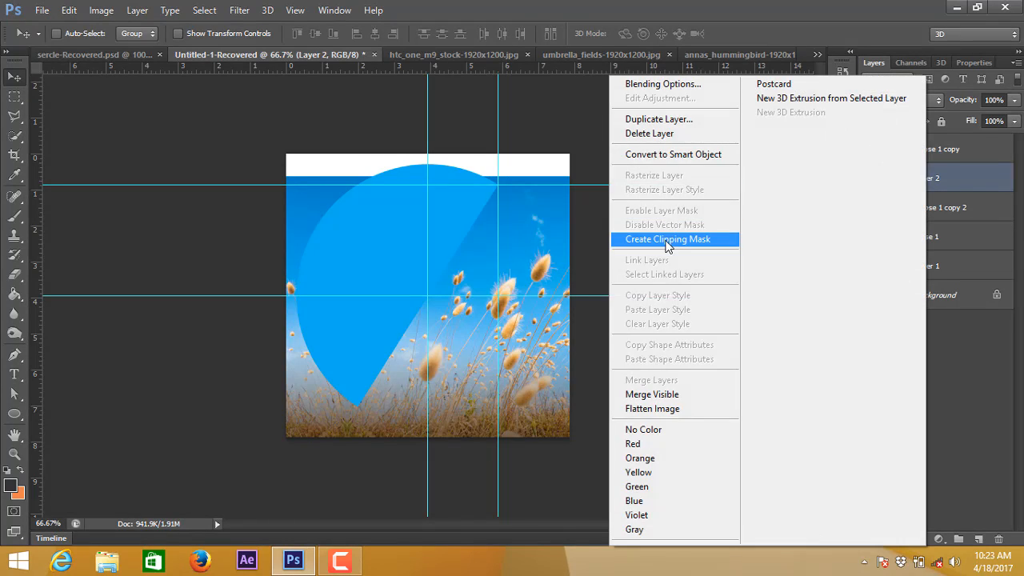
{"action": "left_click", "coordinate": [672, 235]}
Scale the clipped grass photo to 57.40% width and 48.53% height, fitting it to the lower wedge
{"action": "key", "text": "ctrl+t"}
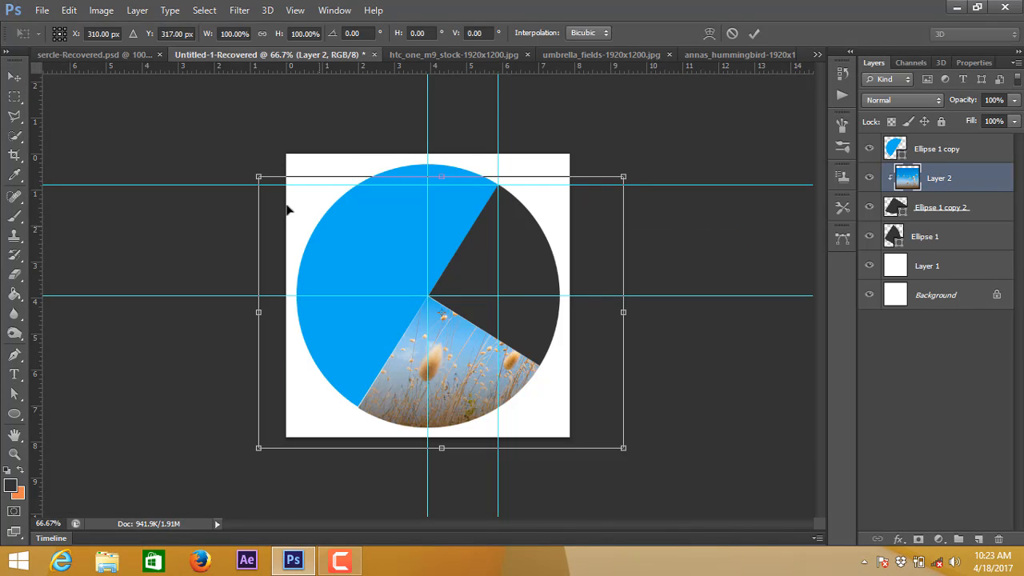
{"action": "left_click_drag", "start_coordinate": [249, 176], "coordinate": [350, 295]}
{"action": "left_click_drag", "start_coordinate": [608, 443], "coordinate": [545, 422]}
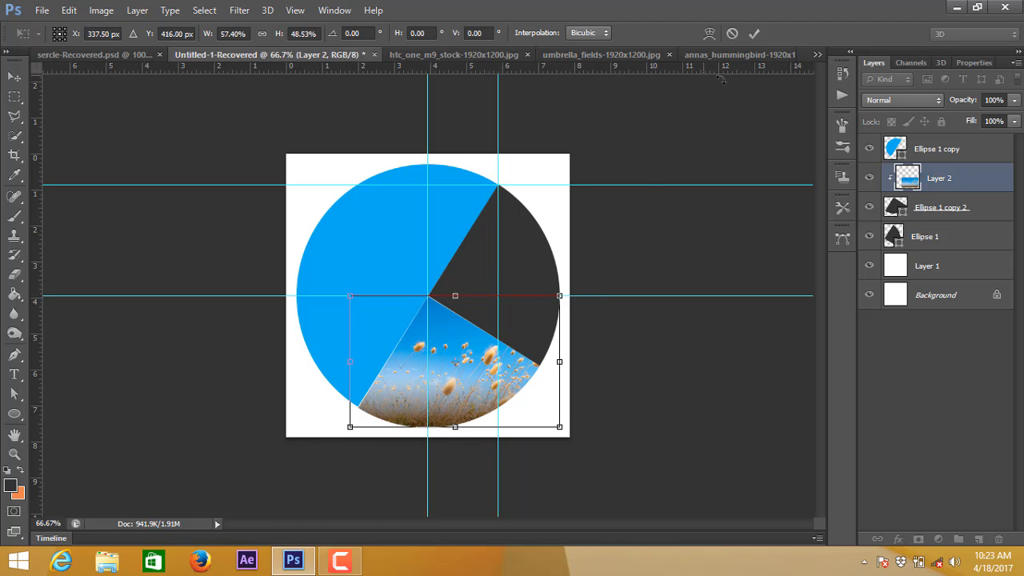
{"action": "left_click", "coordinate": [754, 33]}
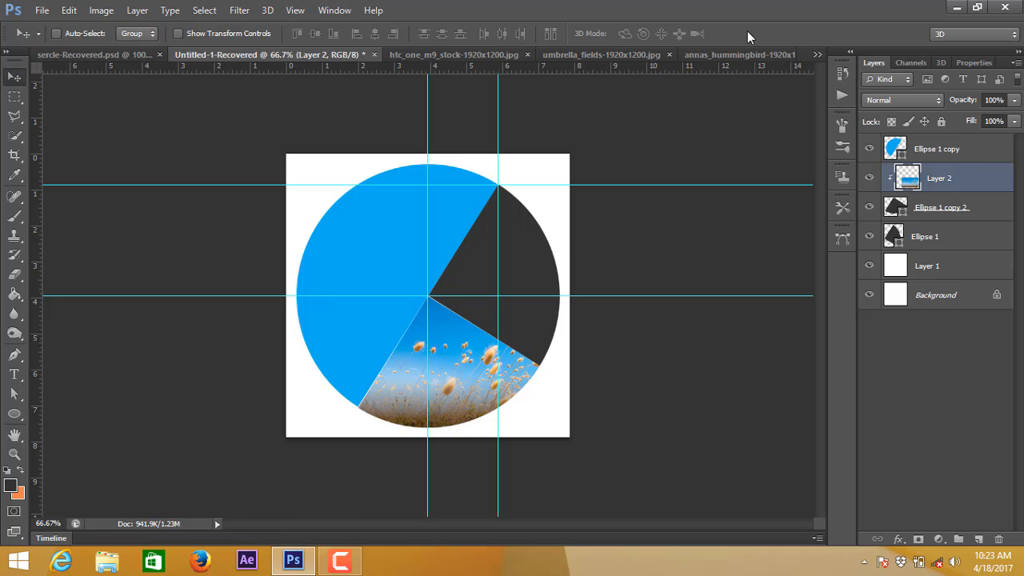
Copy the photo from umbrella_fields-1920x1200.jpg into Untitled-1-Recovered and place its layer above the blue half-circle layer
{"action": "left_click", "coordinate": [607, 55]}
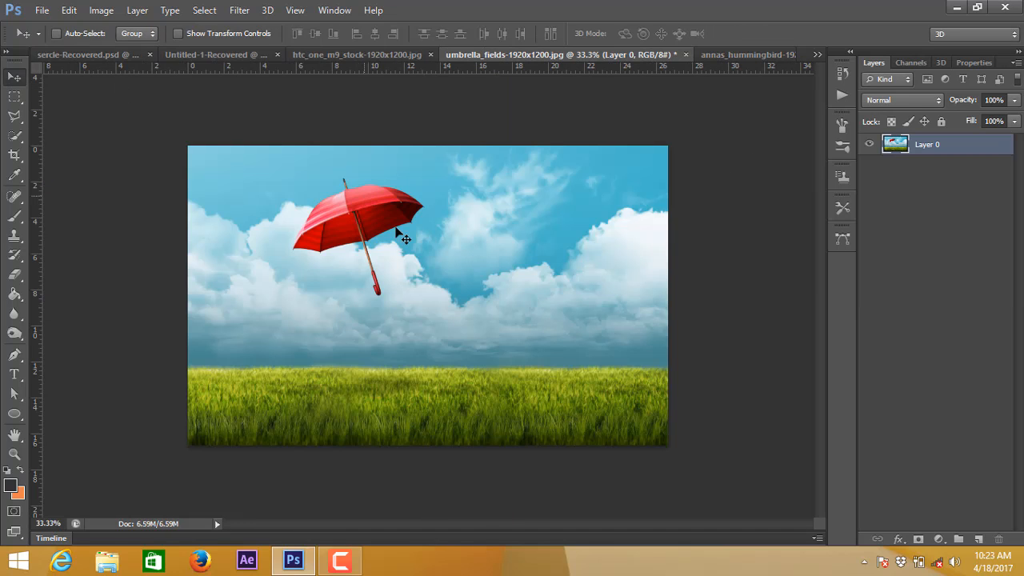
{"action": "left_click_drag", "start_coordinate": [404, 237], "coordinate": [370, 267]}
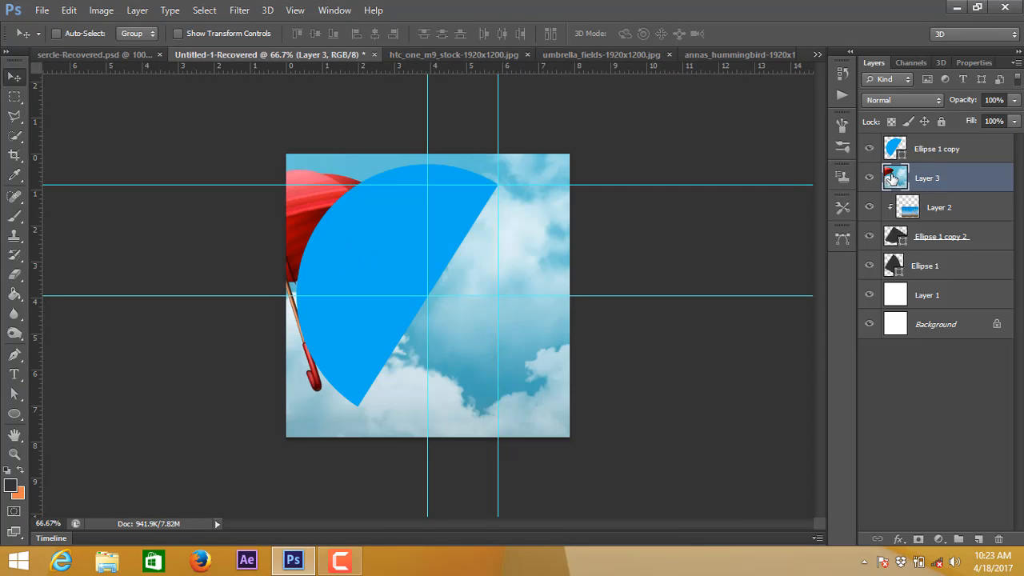
{"action": "left_click_drag", "start_coordinate": [911, 176], "coordinate": [914, 150]}
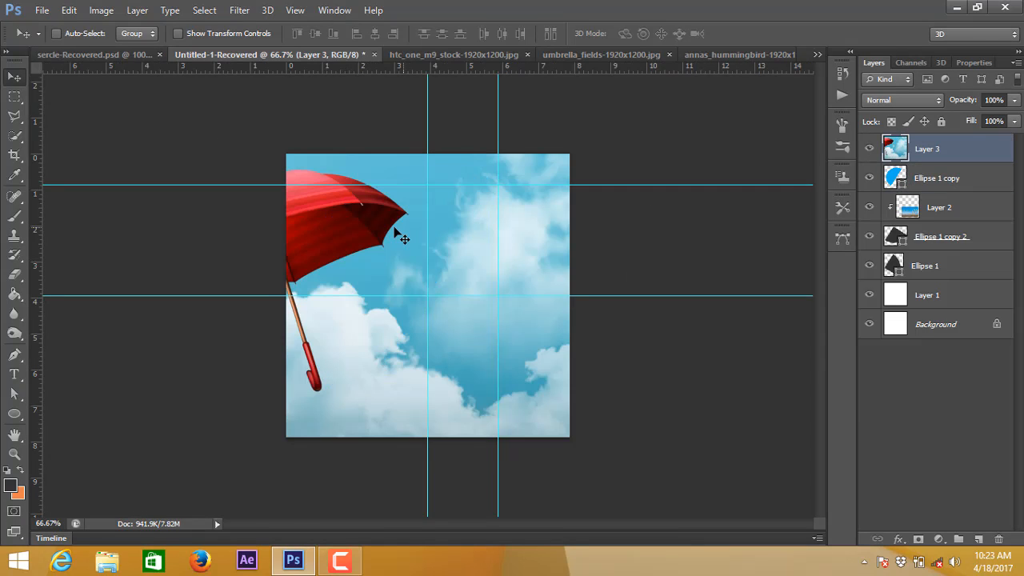
Scale the umbrella photo to 34.95% width and 44.42% height and position it over the blue half-circle
{"action": "key", "text": "ctrl+t"}
{"action": "left_click_drag", "start_coordinate": [192, 174], "coordinate": [579, 183]}
{"action": "left_click_drag", "start_coordinate": [411, 187], "coordinate": [286, 216]}
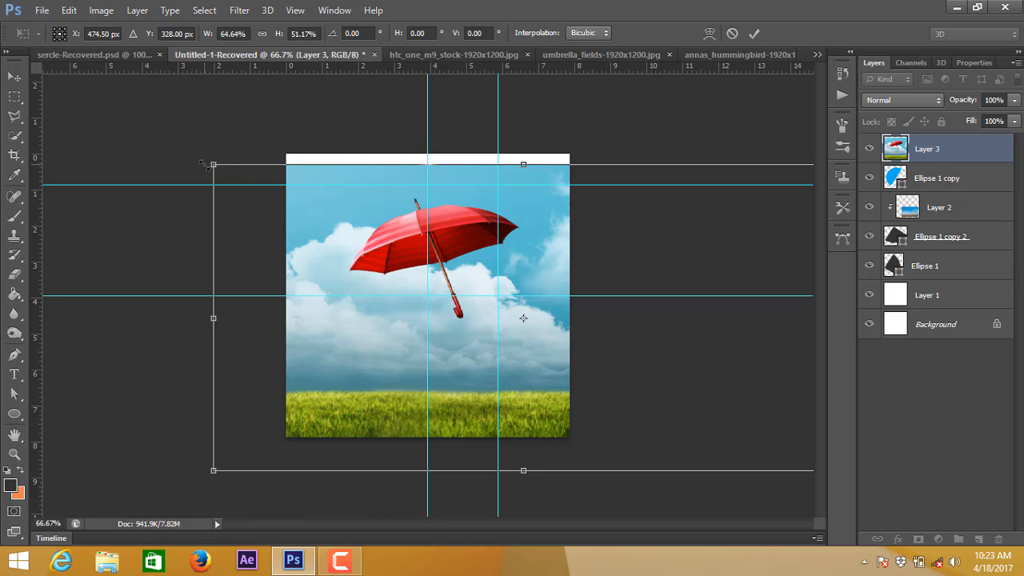
{"action": "left_click_drag", "start_coordinate": [244, 157], "coordinate": [503, 182]}
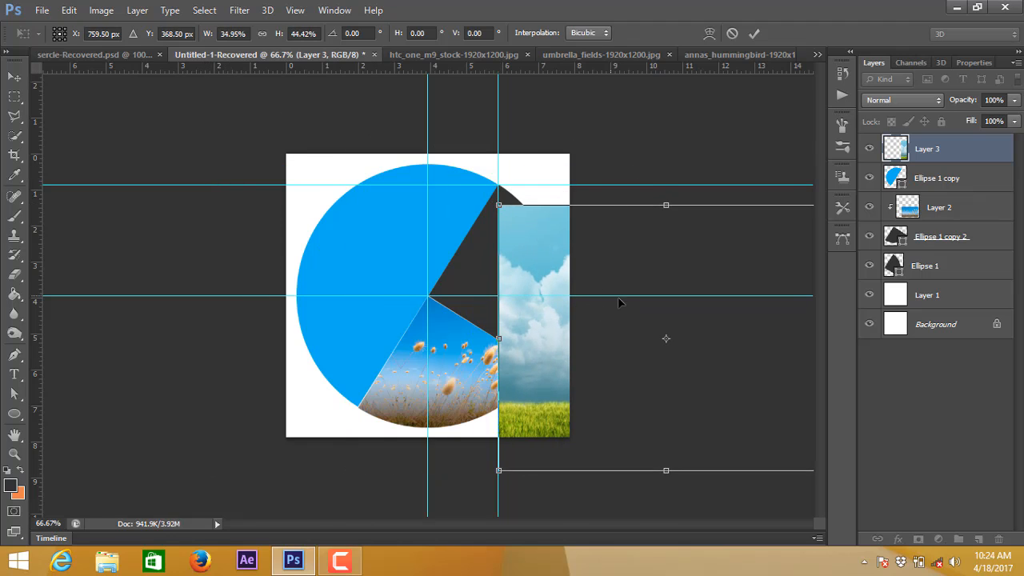
{"action": "left_click_drag", "start_coordinate": [617, 296], "coordinate": [309, 236]}
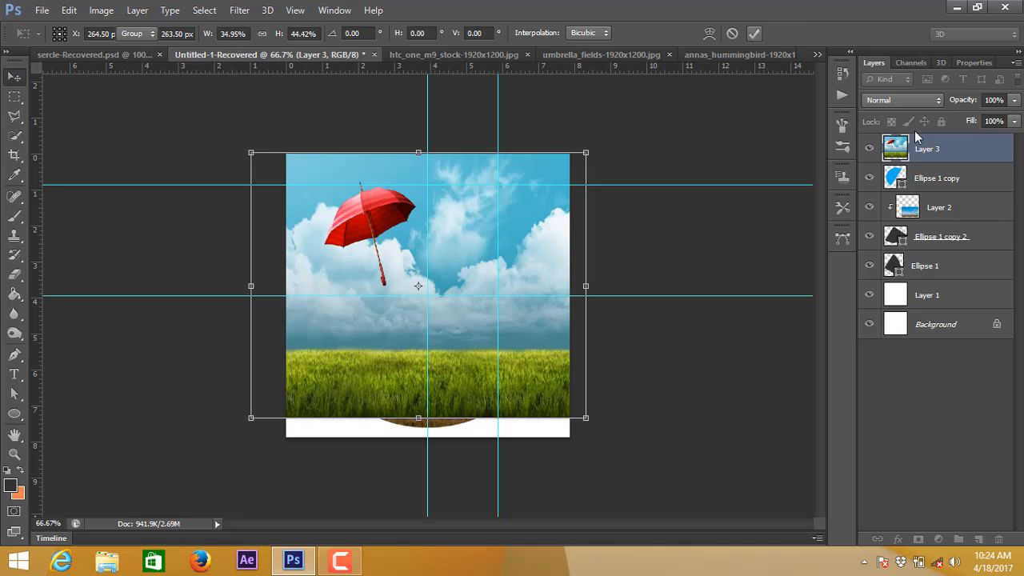
Clip the umbrella photo layer to Ellipse 1 copy and shift the photo slightly within the half-circle
{"action": "key", "text": "Return"}
{"action": "right_click", "coordinate": [916, 149]}
{"action": "left_click", "coordinate": [696, 238]}
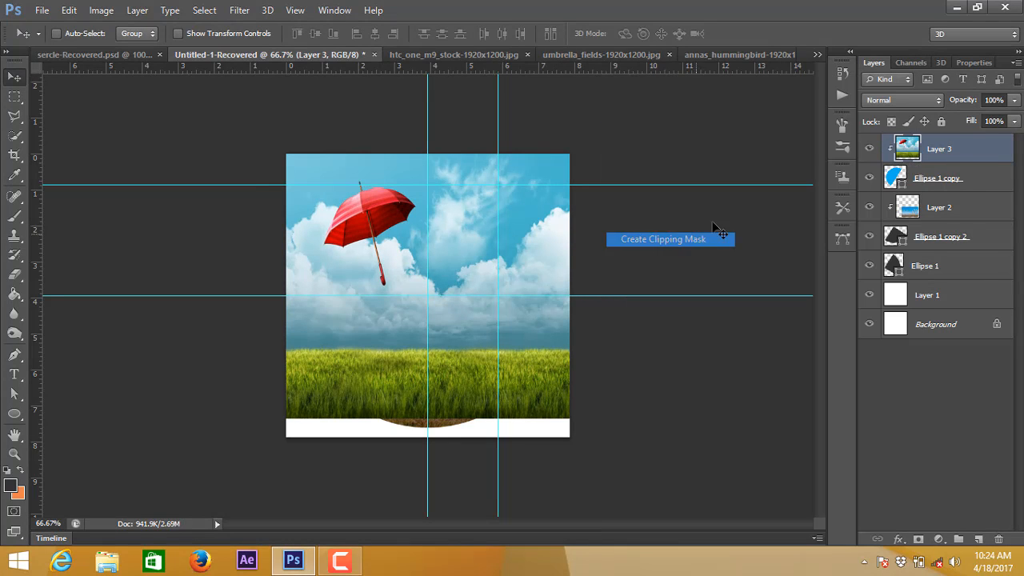
{"action": "left_click_drag", "start_coordinate": [397, 238], "coordinate": [407, 246]}
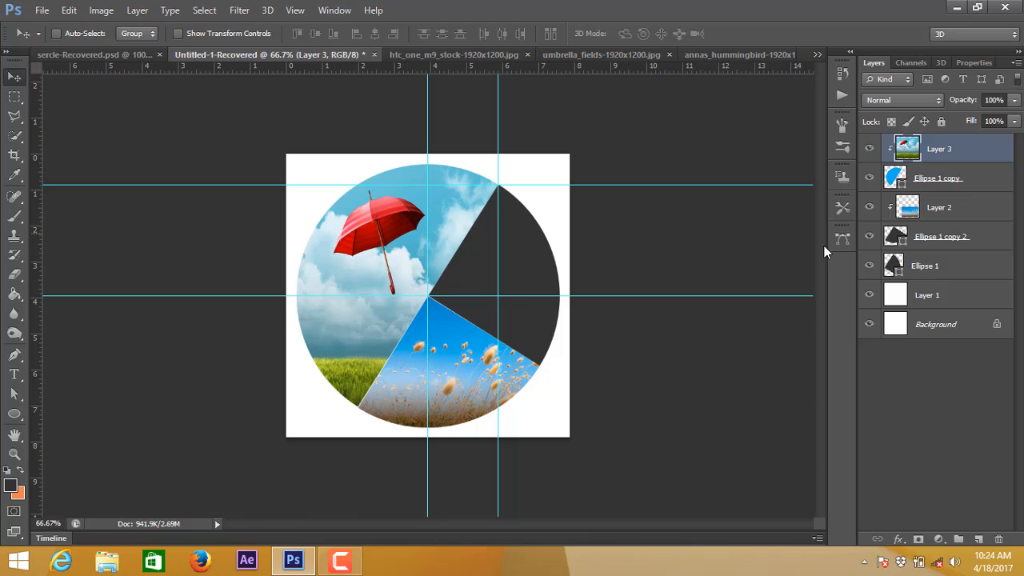
Unlock the background of annas_hummingbird-1920x1200.jpg, copy the photo into Untitled-1-Recovered and place its layer directly above Ellipse 1
{"action": "left_click", "coordinate": [734, 55]}
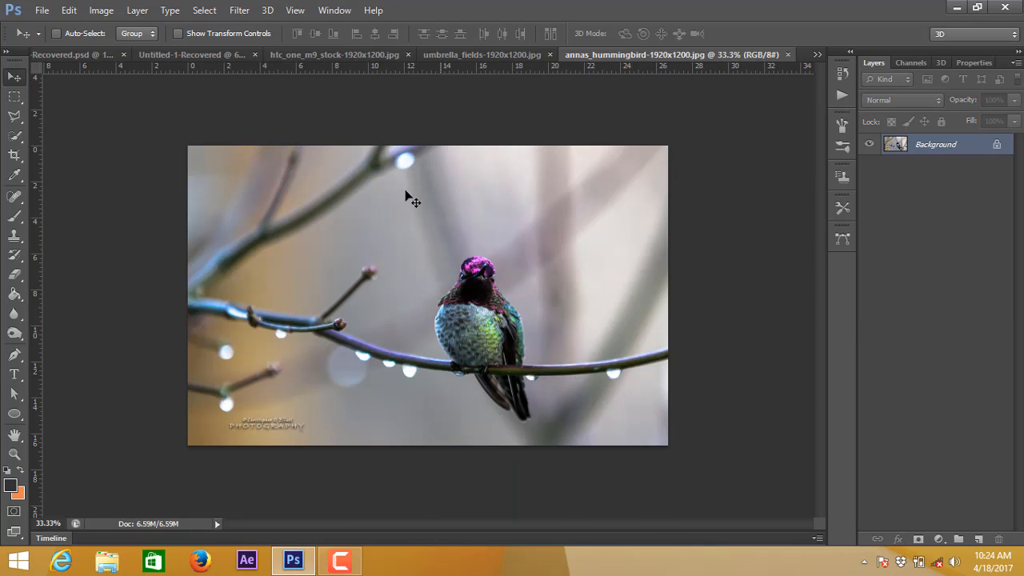
{"action": "left_click_drag", "start_coordinate": [297, 110], "coordinate": [304, 113]}
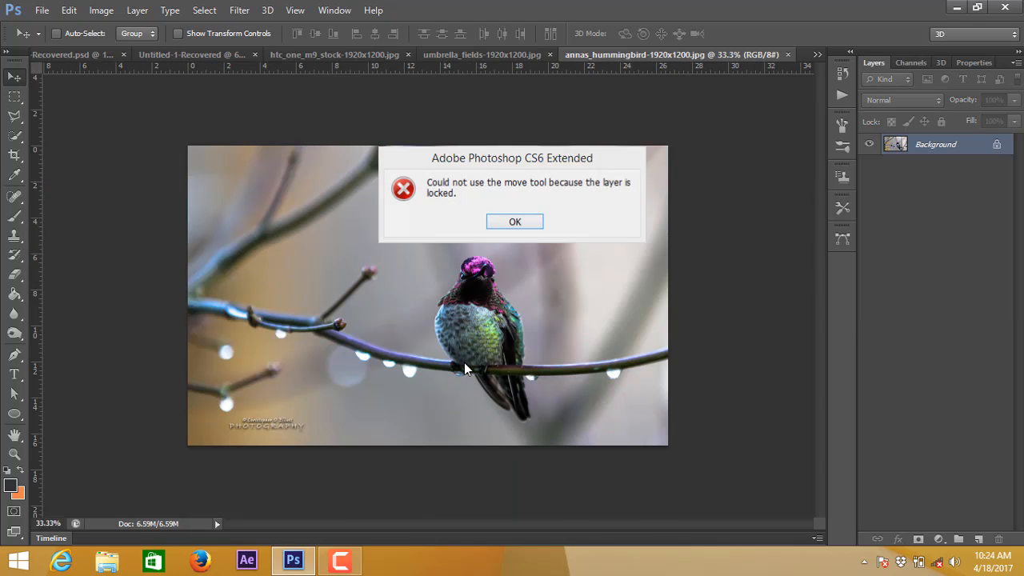
{"action": "left_click", "coordinate": [520, 225]}
{"action": "double_click", "coordinate": [960, 145]}
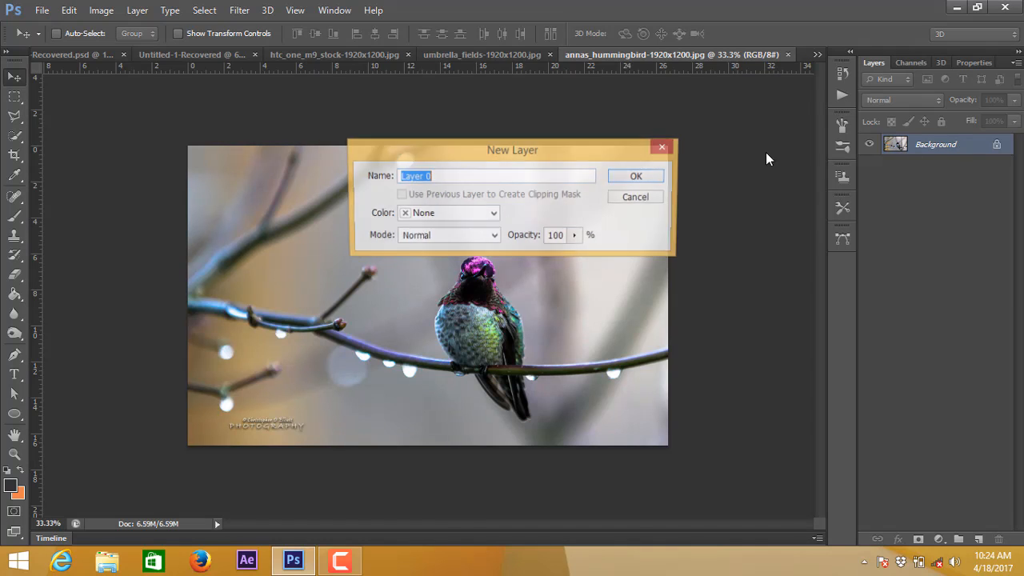
{"action": "left_click", "coordinate": [637, 177]}
{"action": "left_click_drag", "start_coordinate": [420, 275], "coordinate": [440, 212]}
{"action": "left_click_drag", "start_coordinate": [926, 150], "coordinate": [928, 275]}
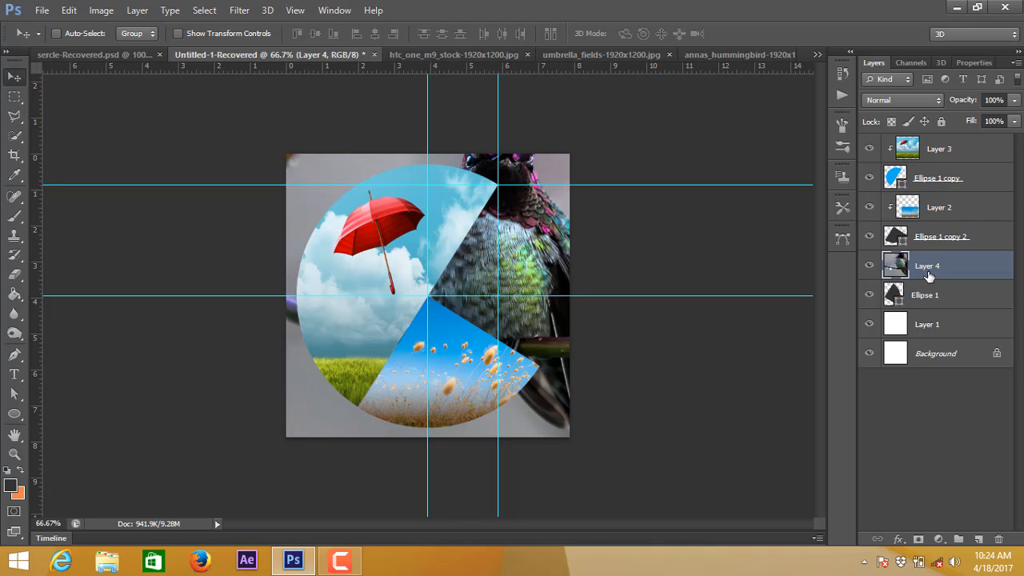
Scale the hummingbird photo to 26.15% width and 29.33% height and position it over the dark wedge
{"action": "key", "text": "ctrl+t"}
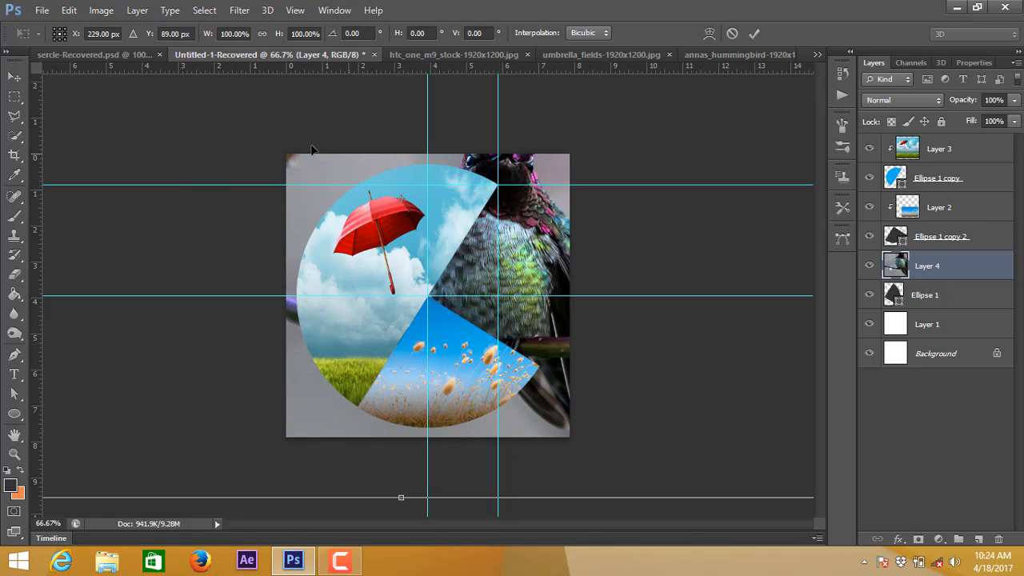
{"action": "left_click_drag", "start_coordinate": [398, 444], "coordinate": [453, 386]}
{"action": "left_click_drag", "start_coordinate": [214, 138], "coordinate": [698, 437]}
{"action": "left_click_drag", "start_coordinate": [728, 475], "coordinate": [534, 296]}
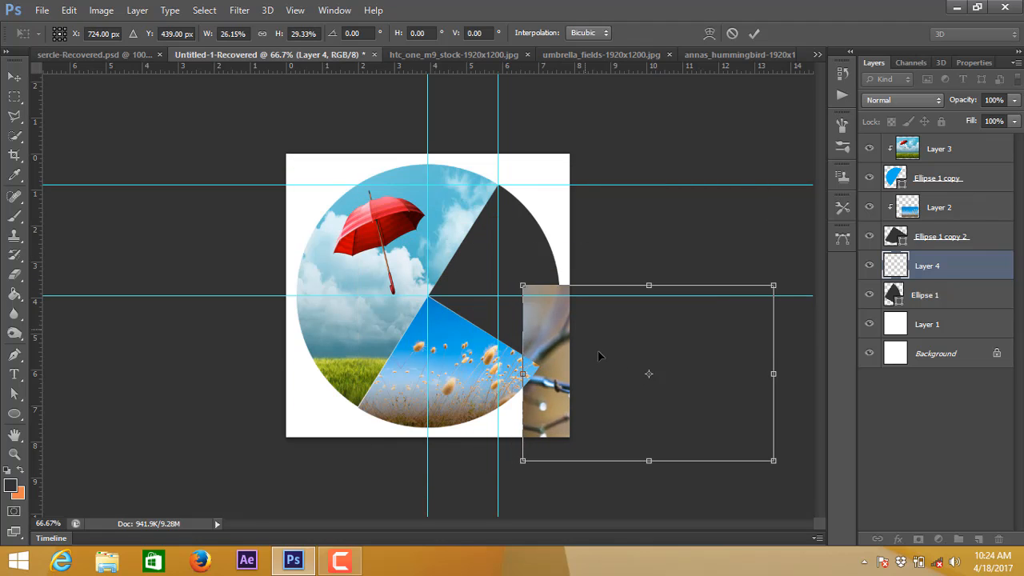
{"action": "left_click_drag", "start_coordinate": [588, 348], "coordinate": [412, 255]}
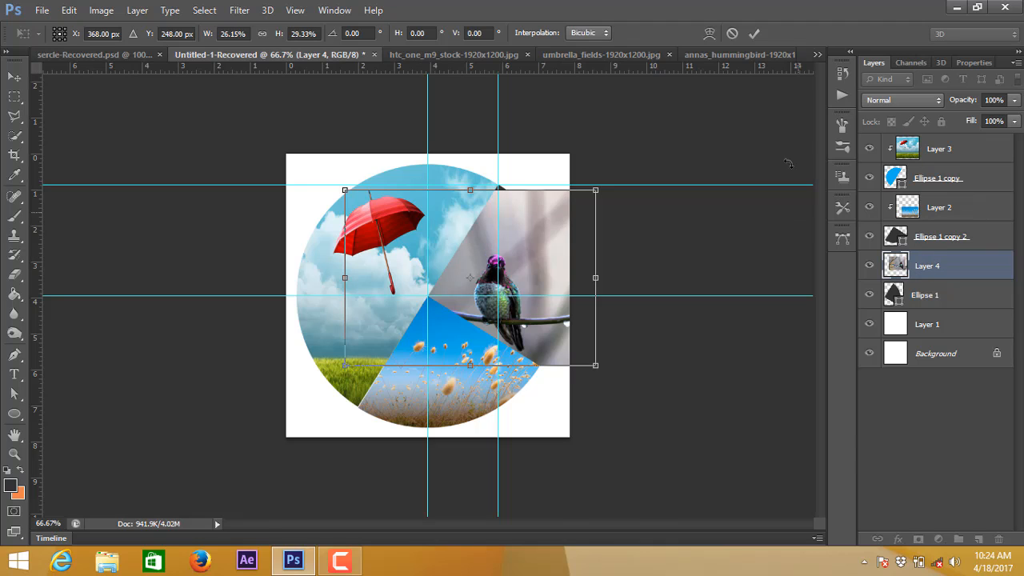
{"action": "left_click", "coordinate": [752, 33]}
Clip the hummingbird photo to Ellipse 1 and stretch it upward to 103.13% height to cover the wedge's upper tip
{"action": "right_click", "coordinate": [927, 266]}
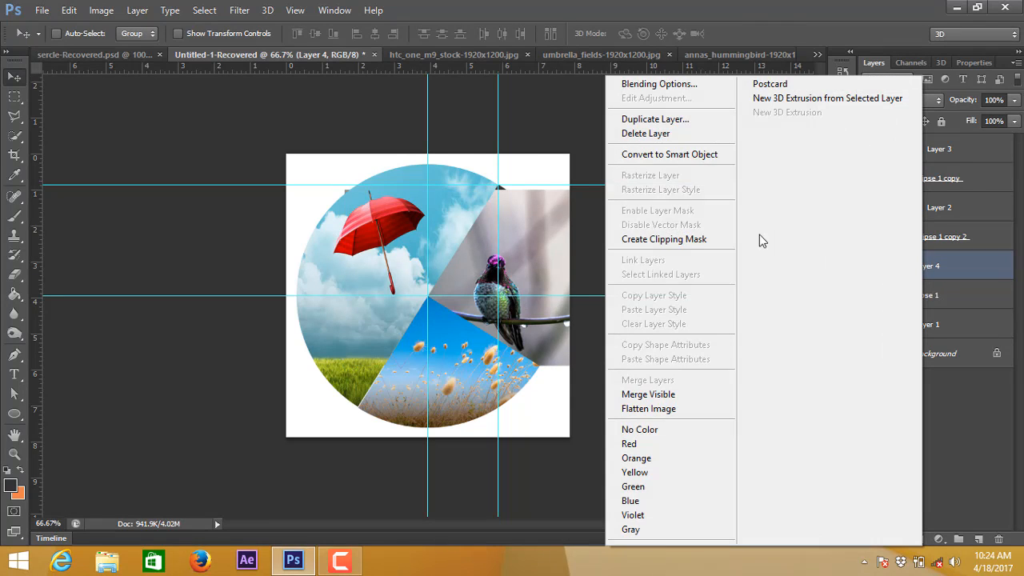
{"action": "left_click", "coordinate": [692, 242]}
{"action": "left_click_drag", "start_coordinate": [519, 250], "coordinate": [520, 253]}
{"action": "key", "text": "ctrl+t"}
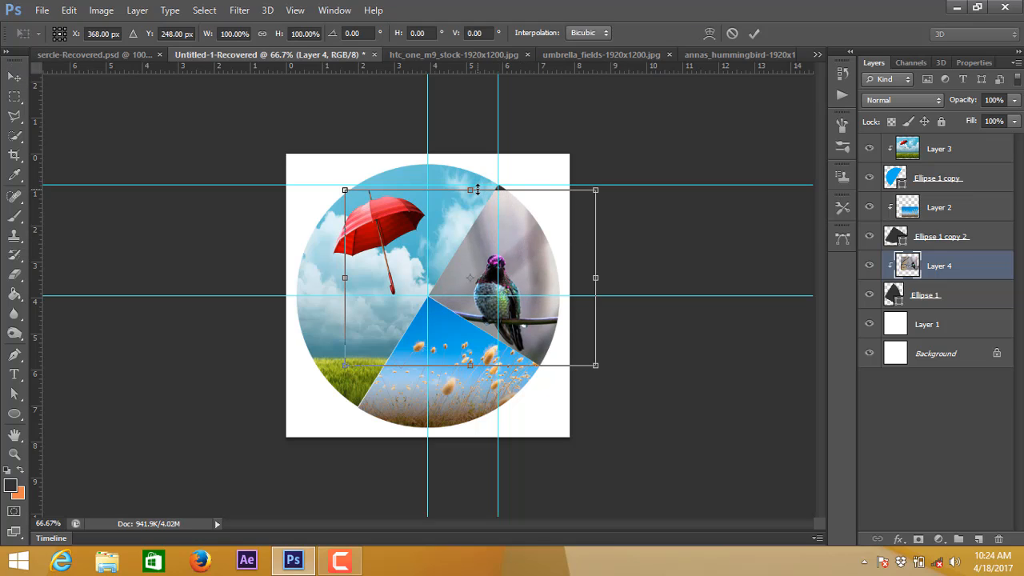
{"action": "left_click_drag", "start_coordinate": [477, 187], "coordinate": [477, 181]}
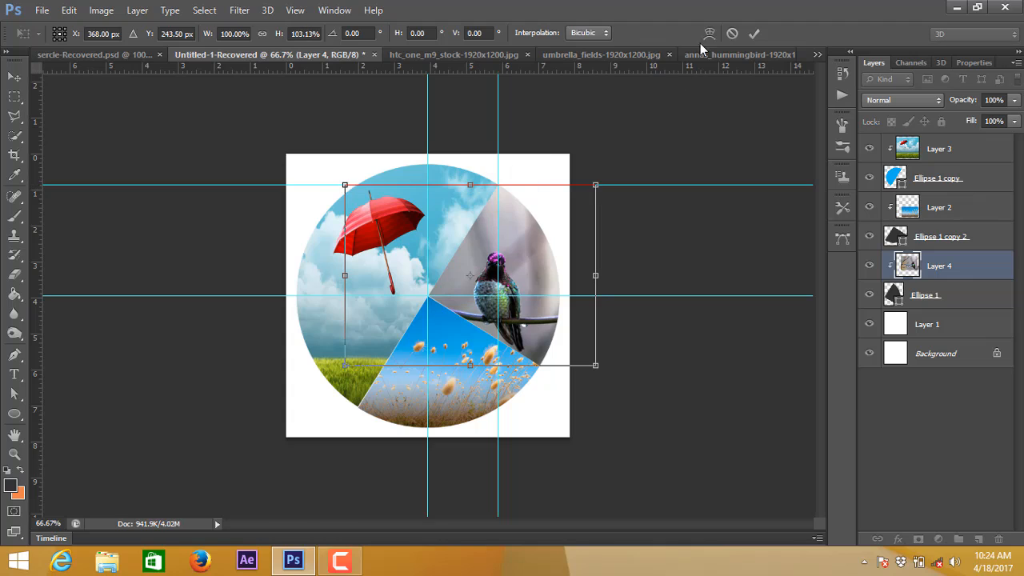
{"action": "left_click", "coordinate": [753, 33]}
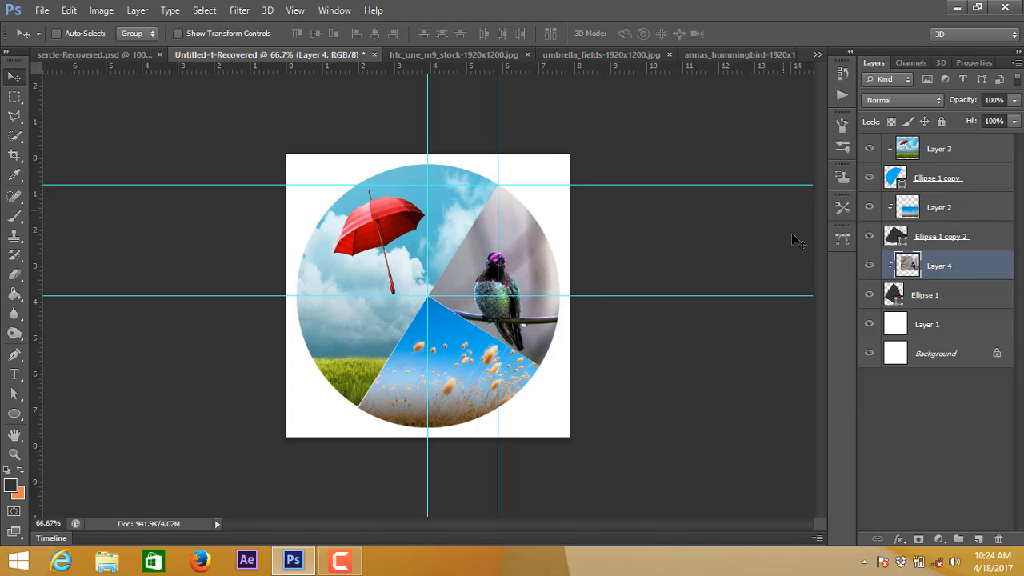
Add a 6 px outside stroke in near-white f9f9f9 to the Ellipse 1 copy layer
{"action": "left_click", "coordinate": [924, 179]}
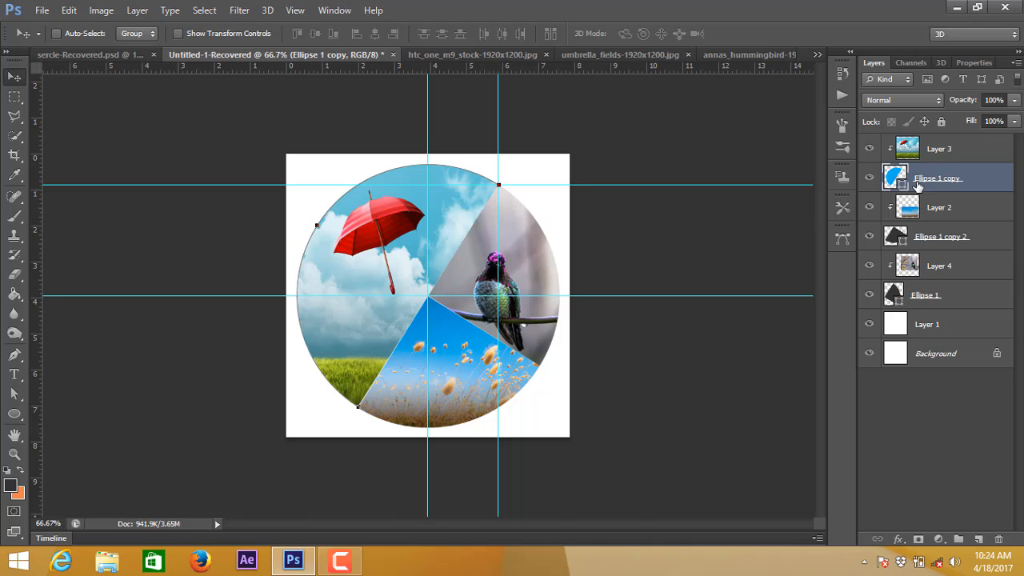
{"action": "right_click", "coordinate": [919, 187]}
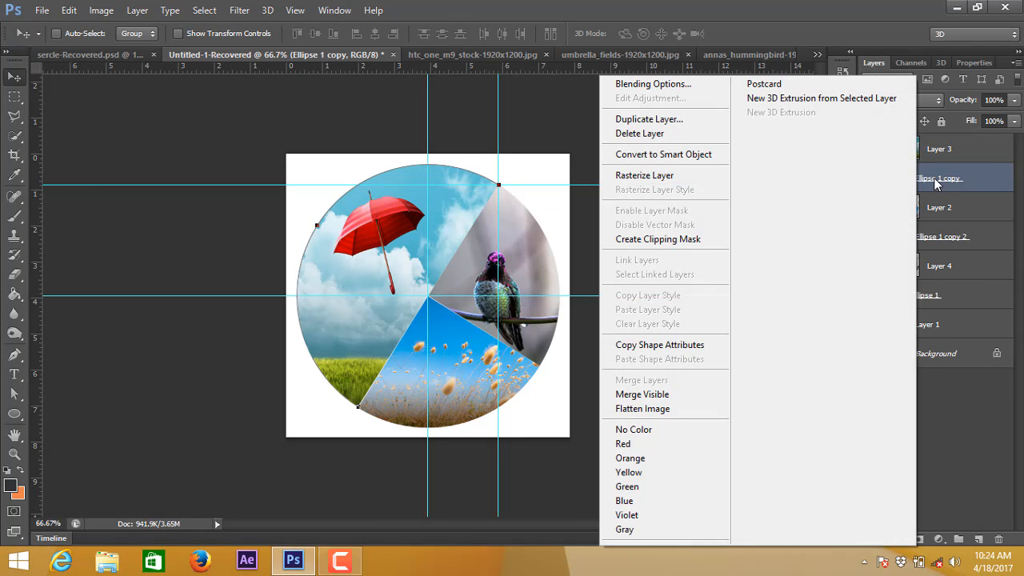
{"action": "left_click", "coordinate": [937, 184]}
{"action": "left_click", "coordinate": [897, 538]}
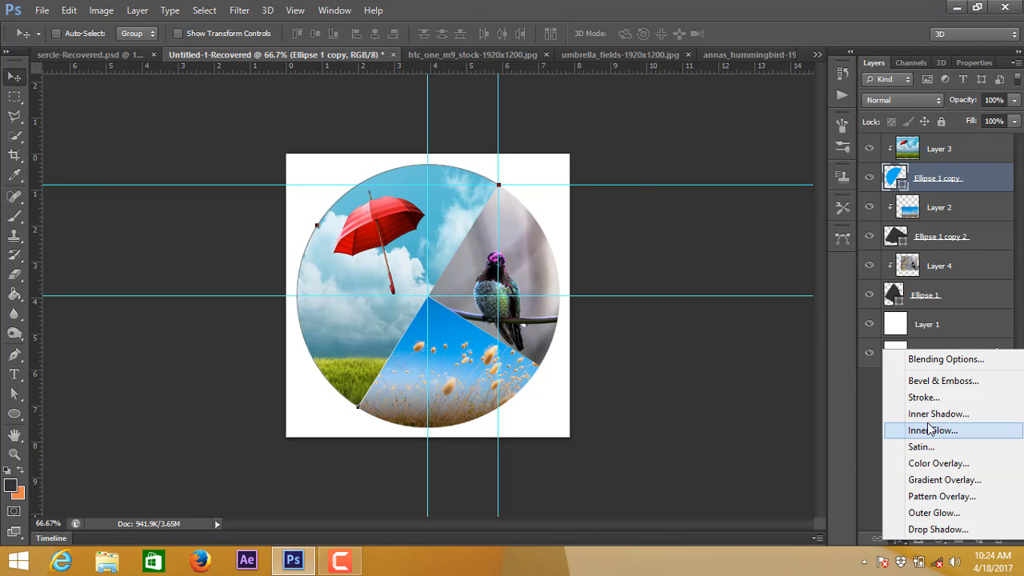
{"action": "left_click", "coordinate": [919, 397]}
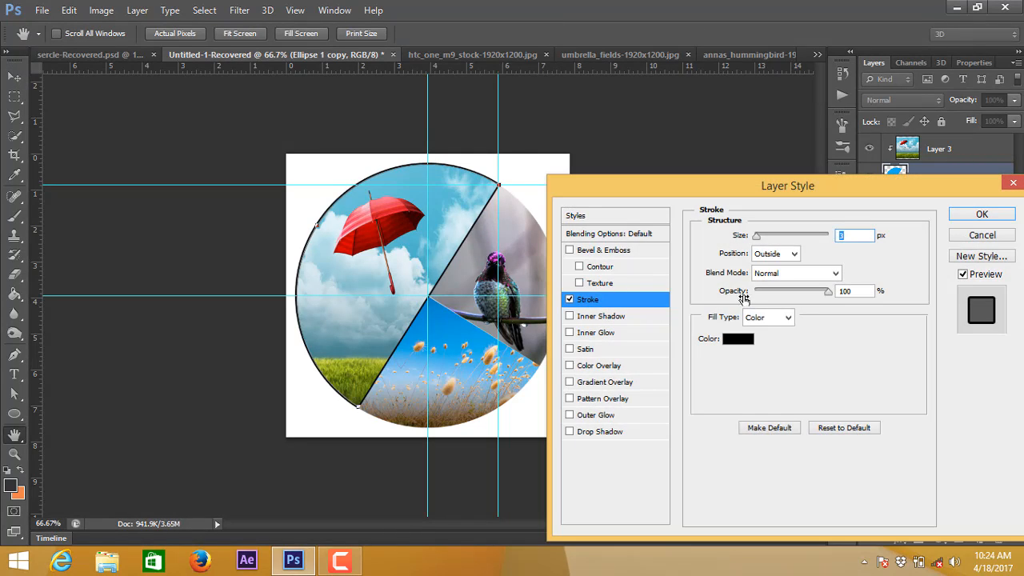
{"action": "left_click", "coordinate": [737, 339]}
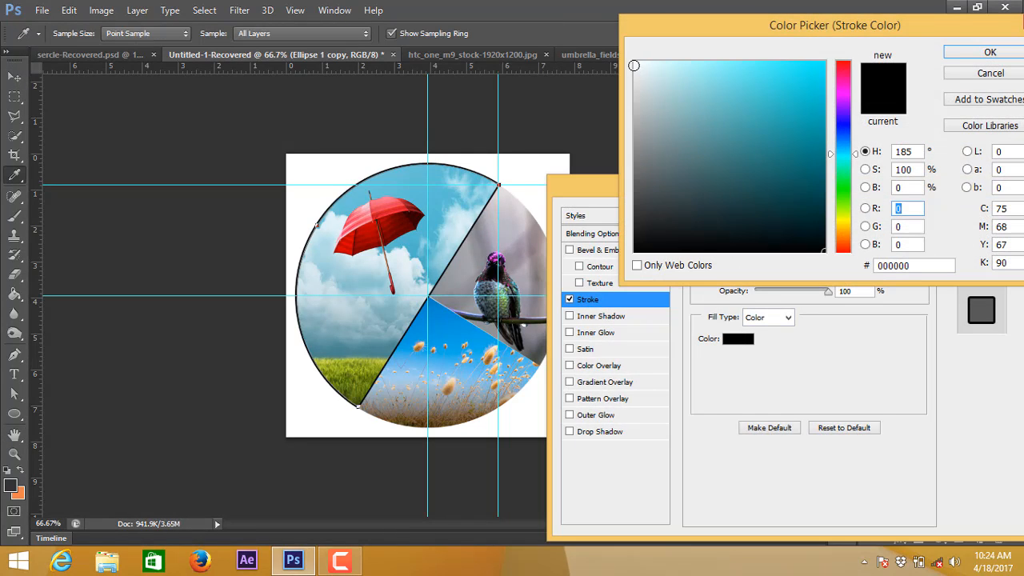
{"action": "left_click", "coordinate": [634, 65]}
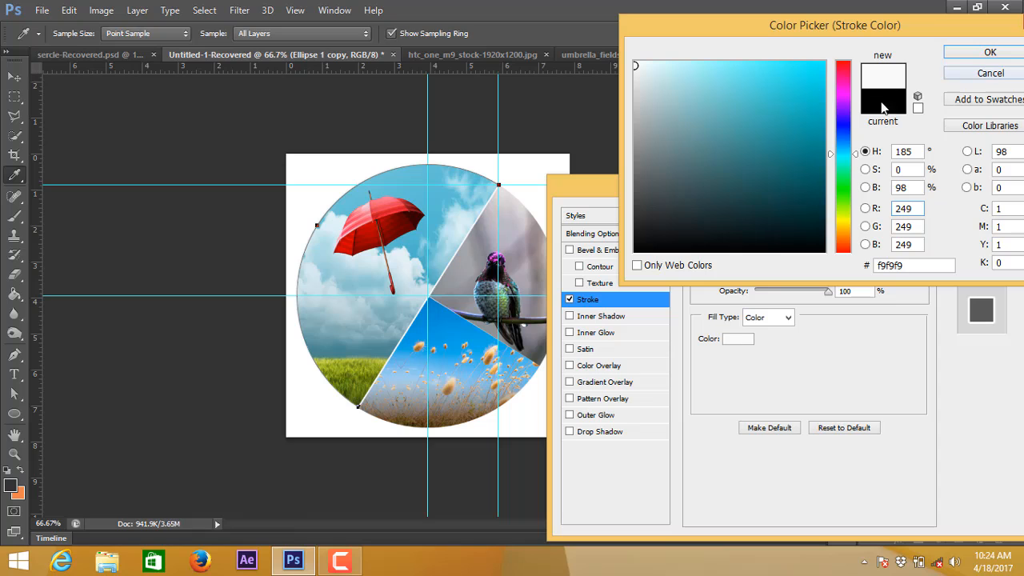
{"action": "left_click", "coordinate": [988, 53]}
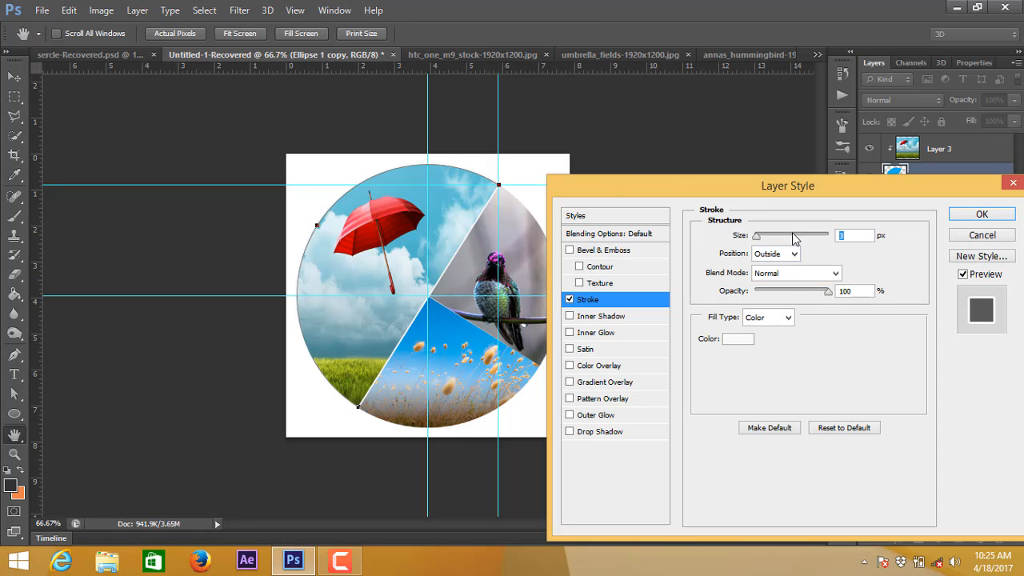
{"action": "type", "text": "6"}
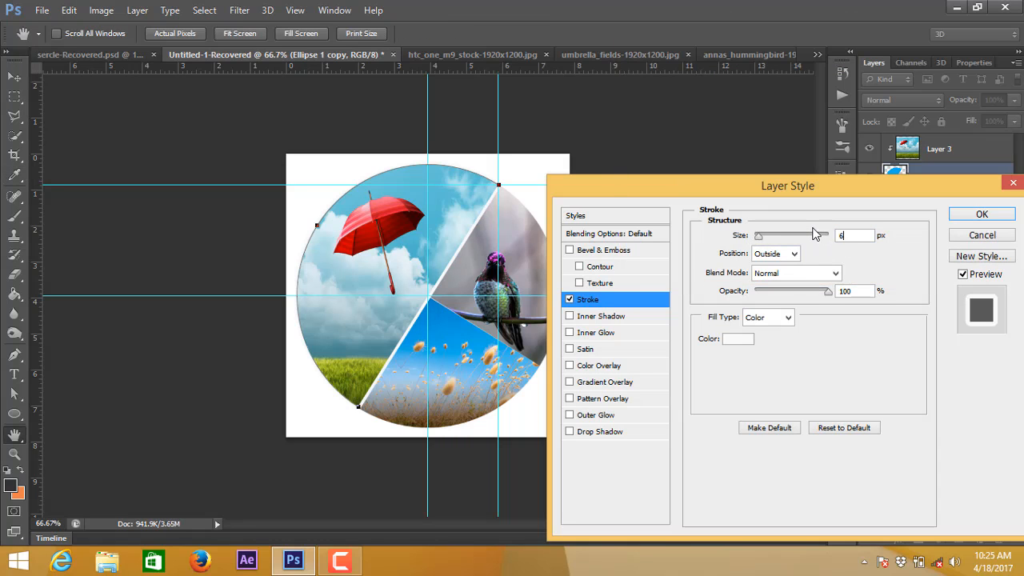
{"action": "left_click", "coordinate": [977, 213]}
Copy the stroke layer style from Ellipse 1 copy onto Ellipse 1 copy 2 and Ellipse 1
{"action": "right_click", "coordinate": [928, 179]}
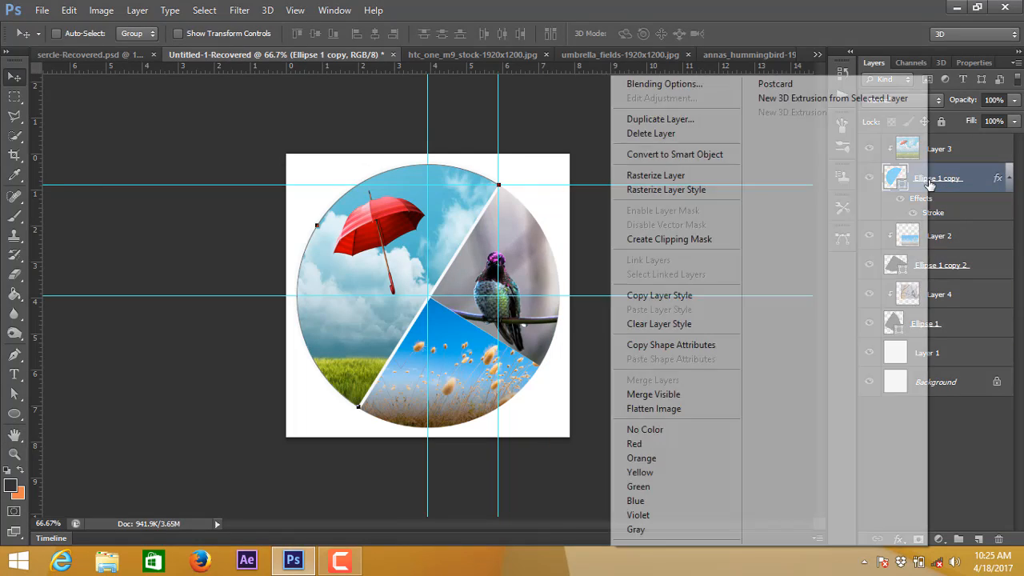
{"action": "left_click", "coordinate": [659, 303]}
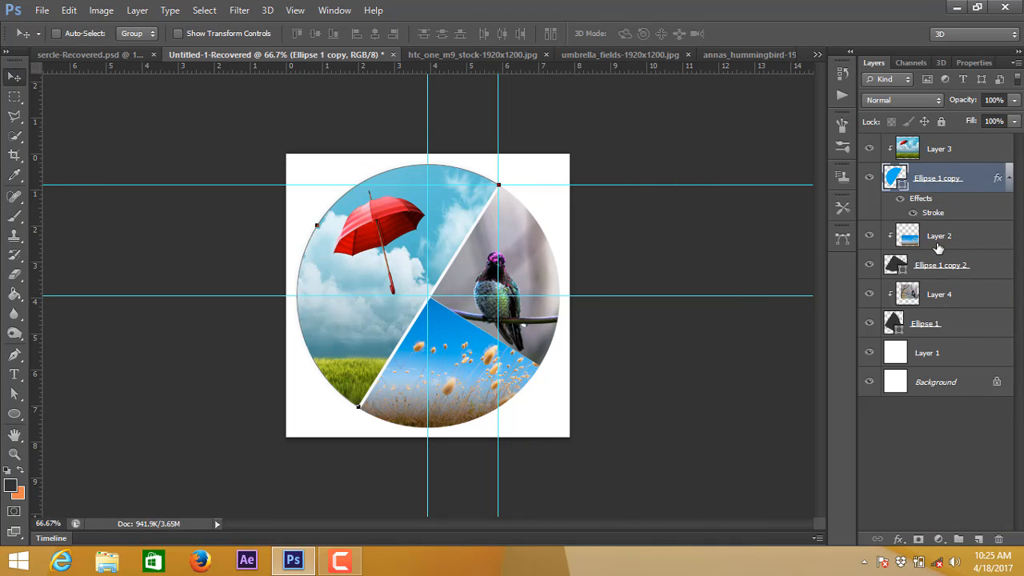
{"action": "left_click", "coordinate": [925, 265]}
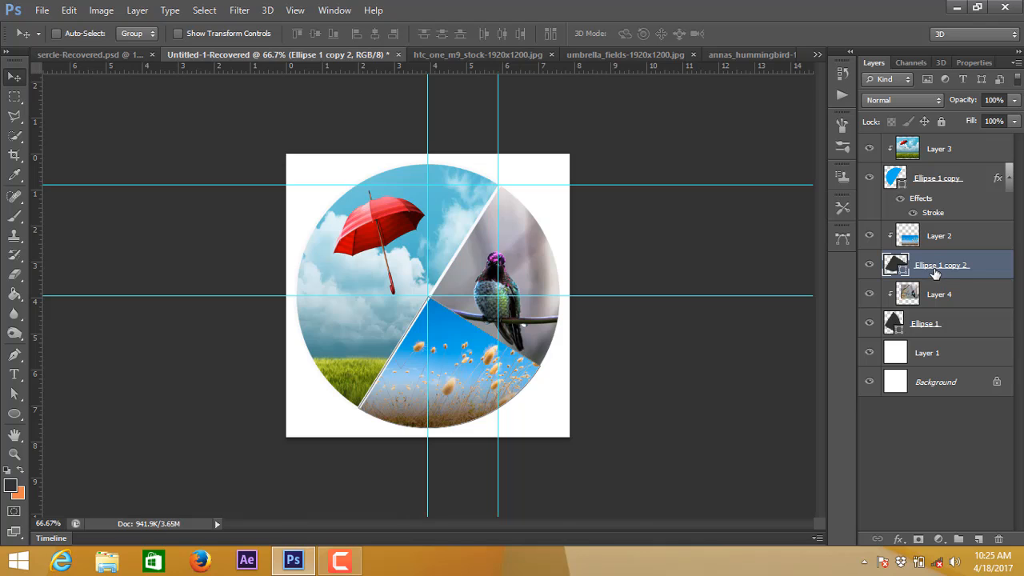
{"action": "right_click", "coordinate": [934, 273]}
{"action": "left_click", "coordinate": [664, 310]}
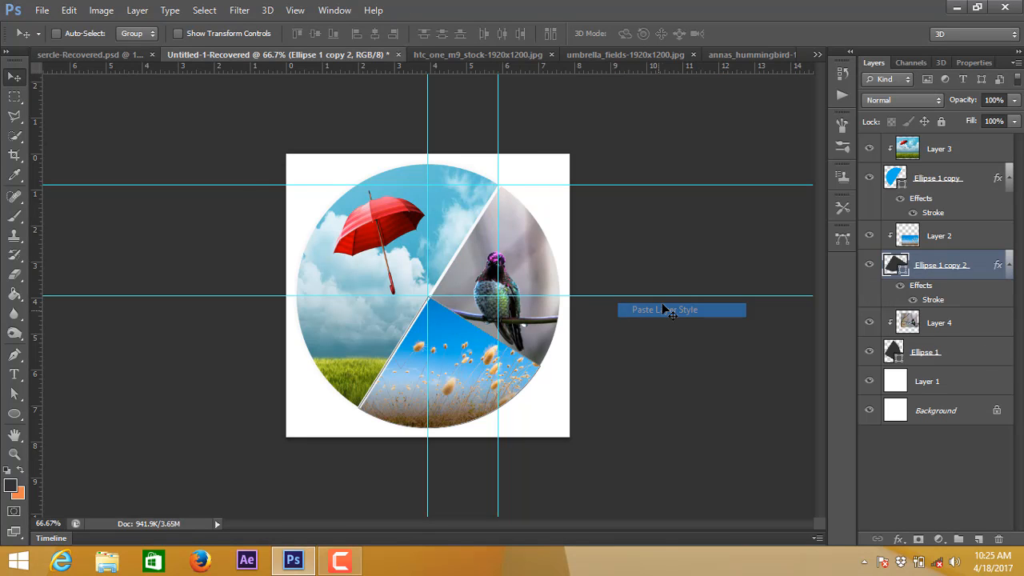
{"action": "right_click", "coordinate": [924, 354]}
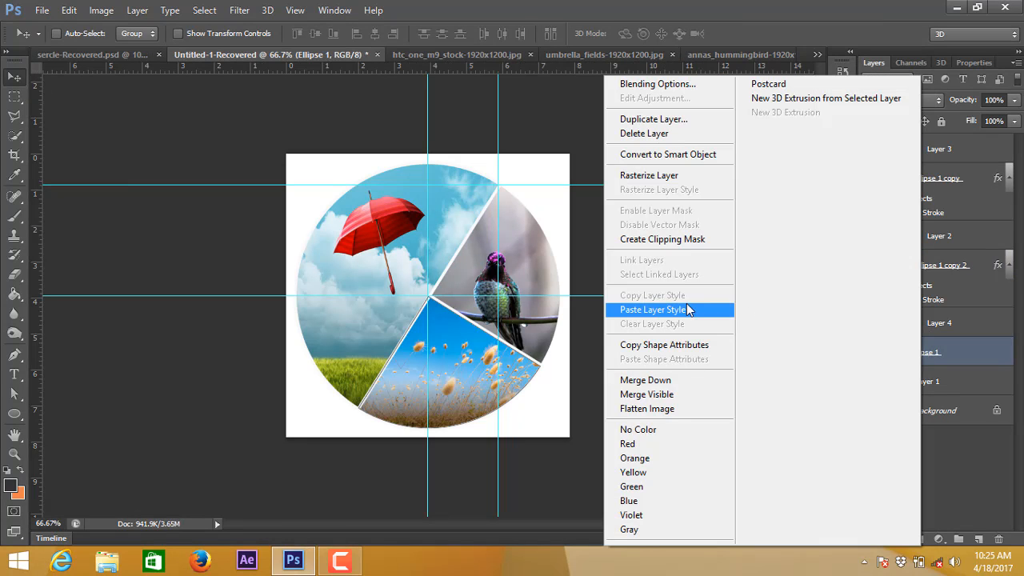
{"action": "left_click", "coordinate": [671, 311]}
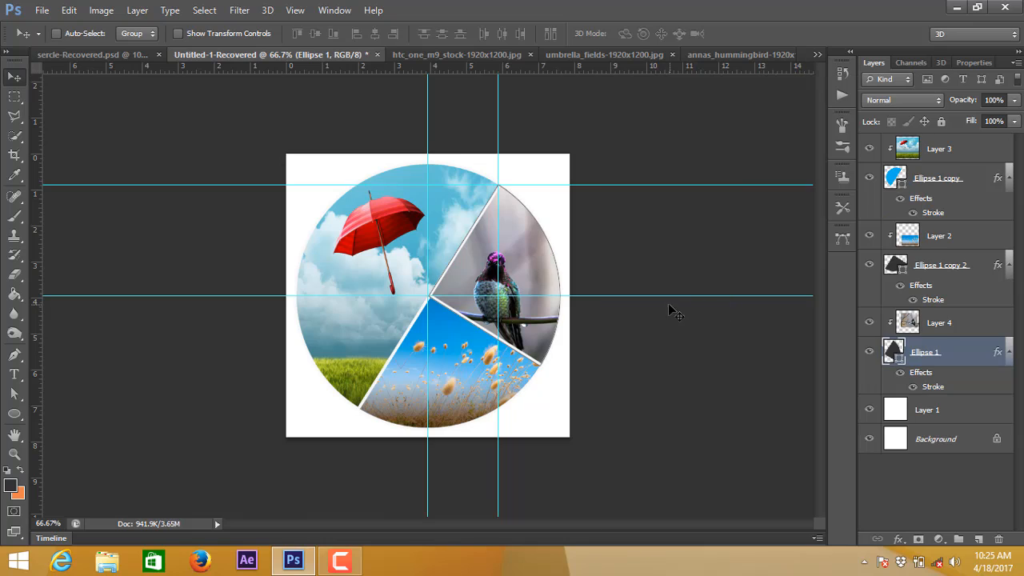
Select Layer 1 and compare the collage with the finished version in sercle-Recovered.psd, viewing Untitled-1-Recovered at 100%
{"action": "left_click", "coordinate": [929, 419]}
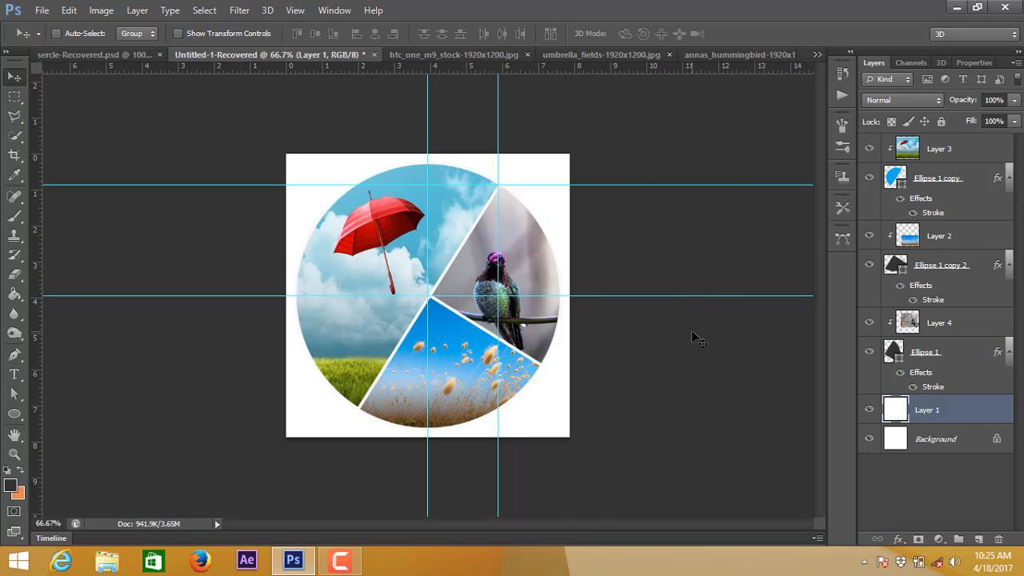
{"action": "left_click", "coordinate": [120, 56]}
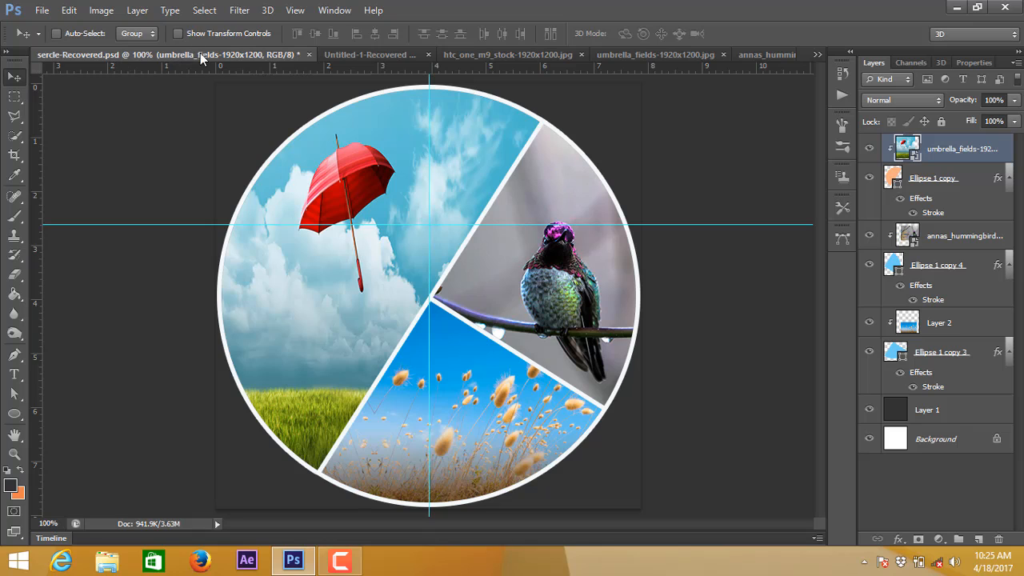
{"action": "left_click", "coordinate": [345, 54]}
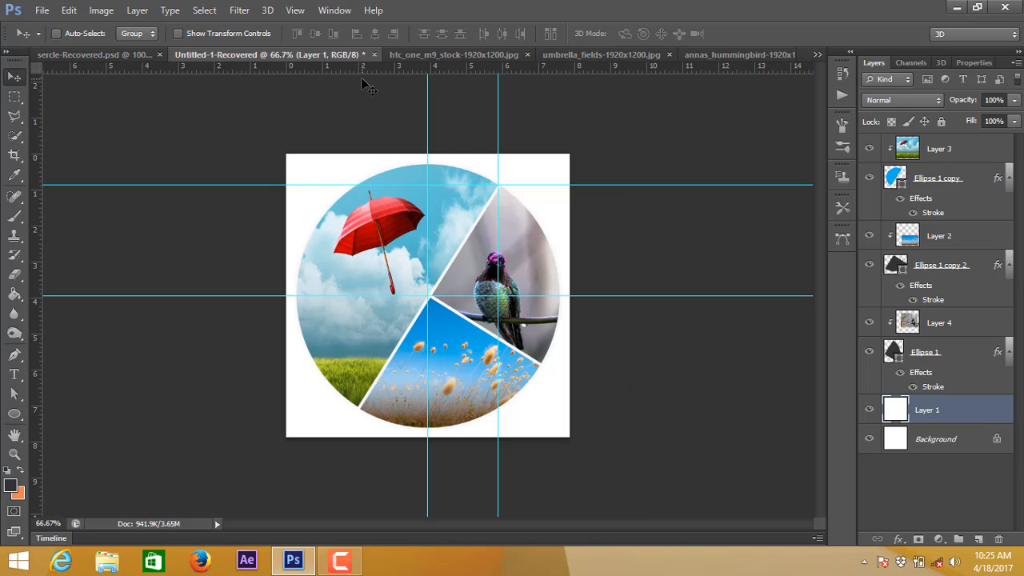
{"action": "left_click", "coordinate": [486, 225]}
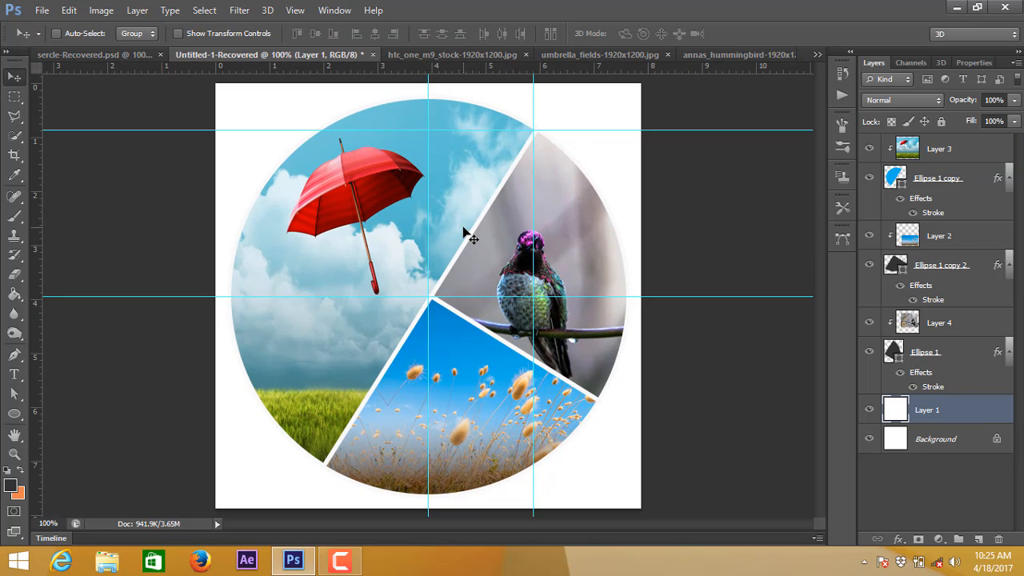